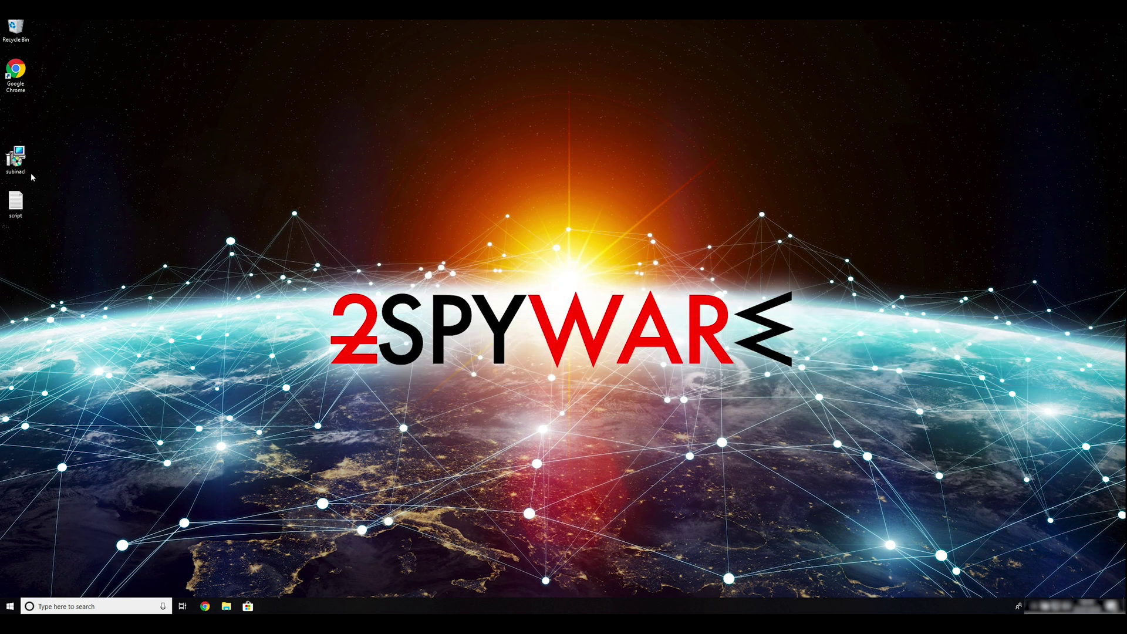
Select the subinacl installer and script files on the desktop.
{"action": "left_click_drag", "start_coordinate": [68, 227], "coordinate": [15, 143]}
Install SubInAcl via the Resource Kit Tools wizard, accepting the EULA and default folder.
{"action": "double_click", "coordinate": [14, 157]}
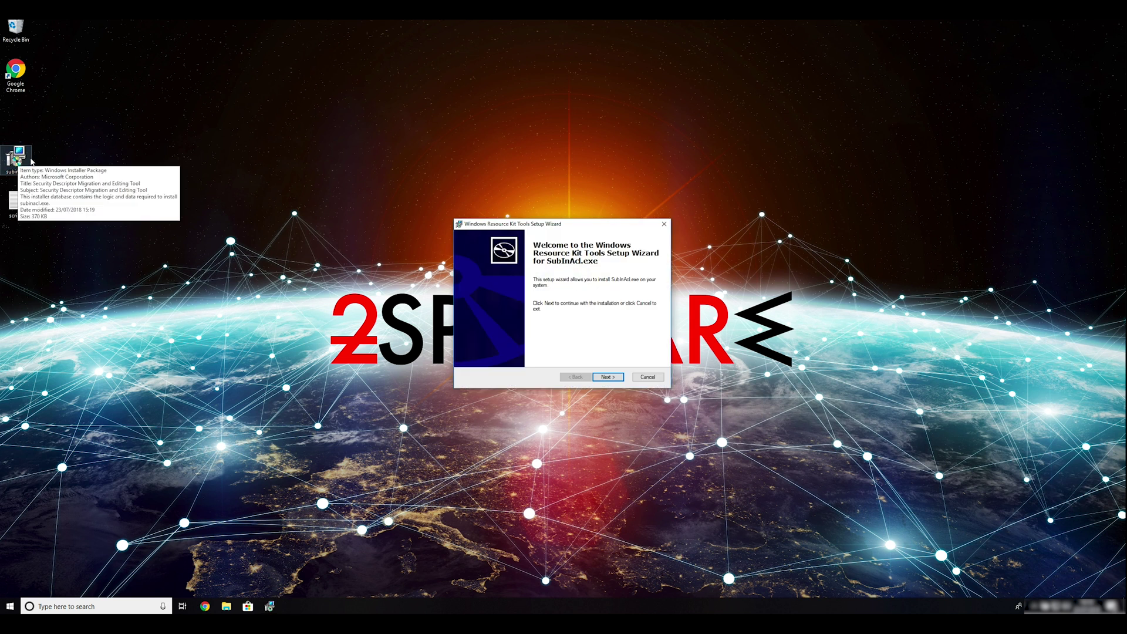
{"action": "left_click", "coordinate": [607, 378]}
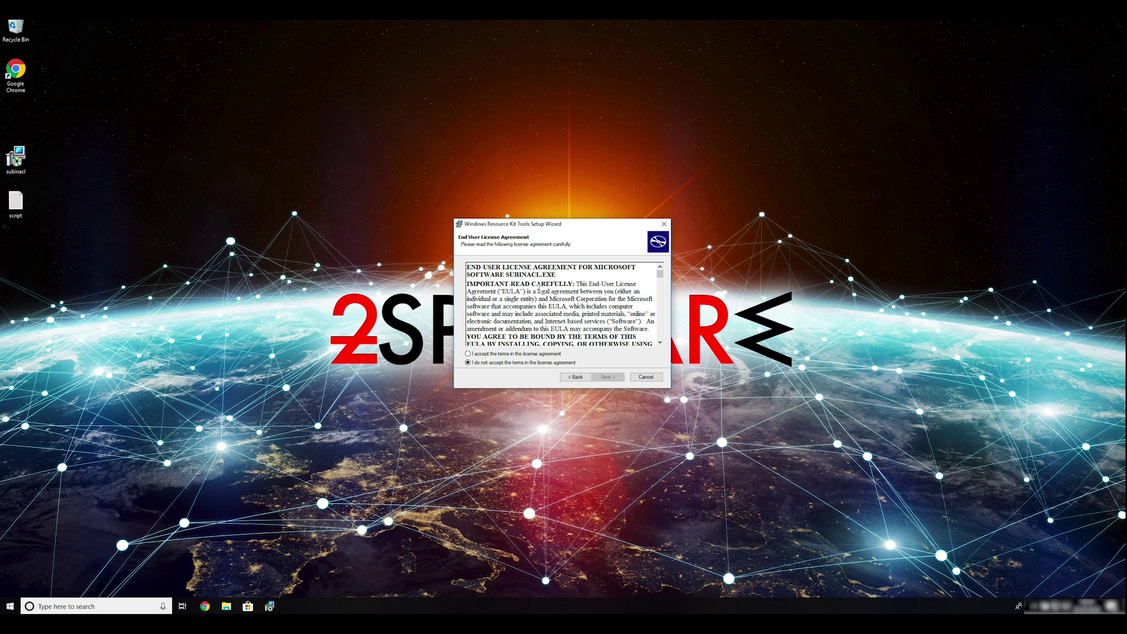
{"action": "left_click_drag", "start_coordinate": [658, 275], "coordinate": [660, 336]}
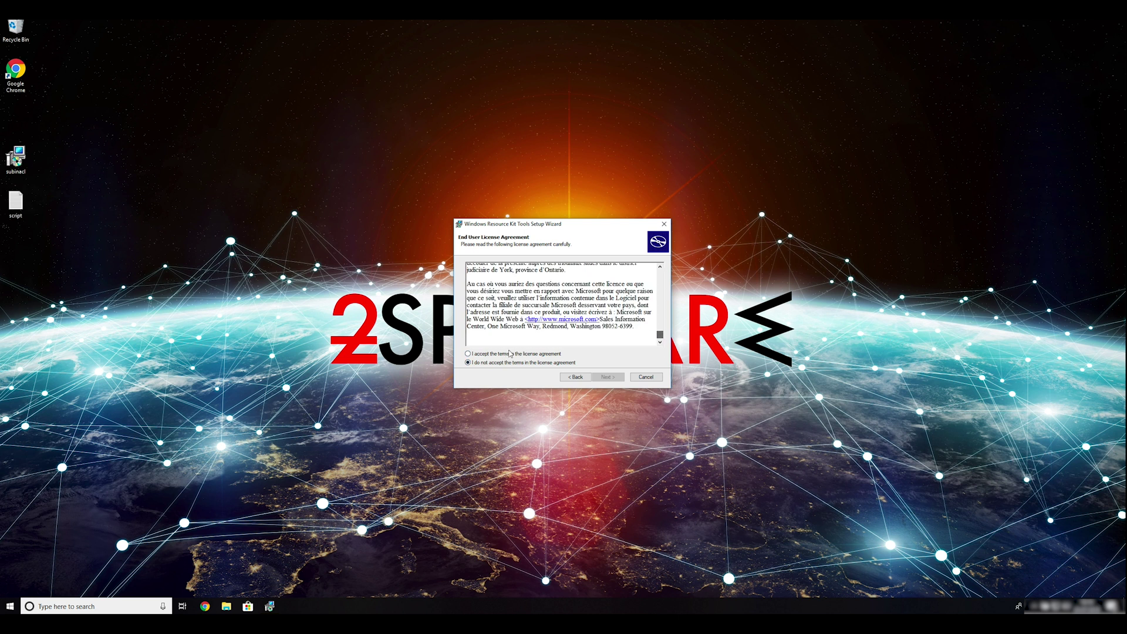
{"action": "left_click", "coordinate": [468, 355]}
{"action": "left_click", "coordinate": [607, 377]}
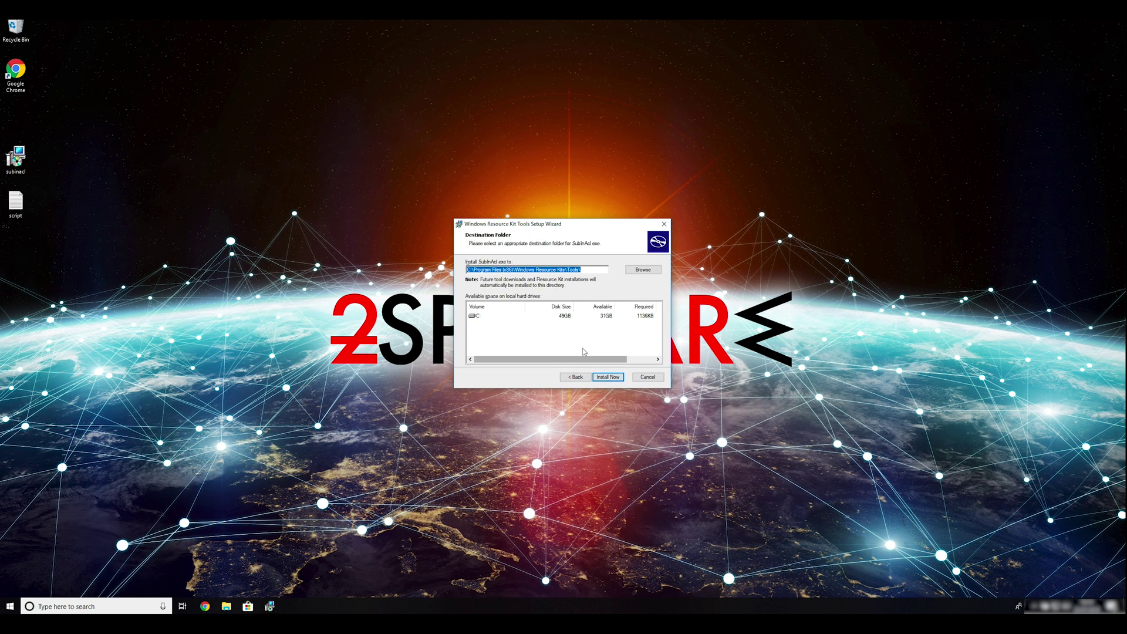
{"action": "left_click", "coordinate": [616, 380]}
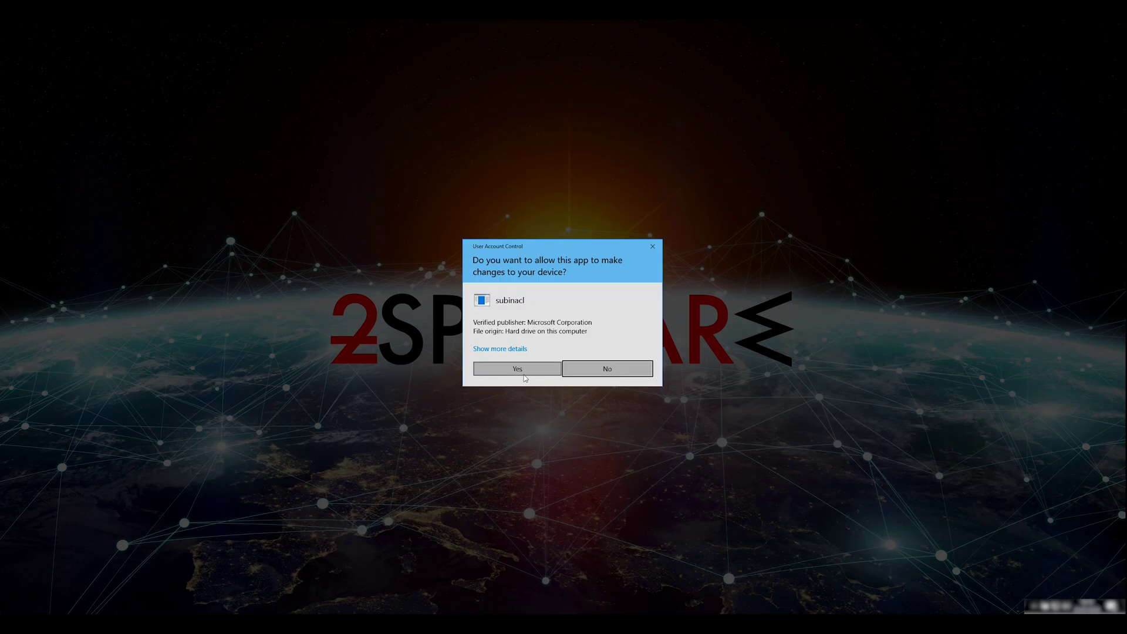
{"action": "left_click", "coordinate": [520, 369]}
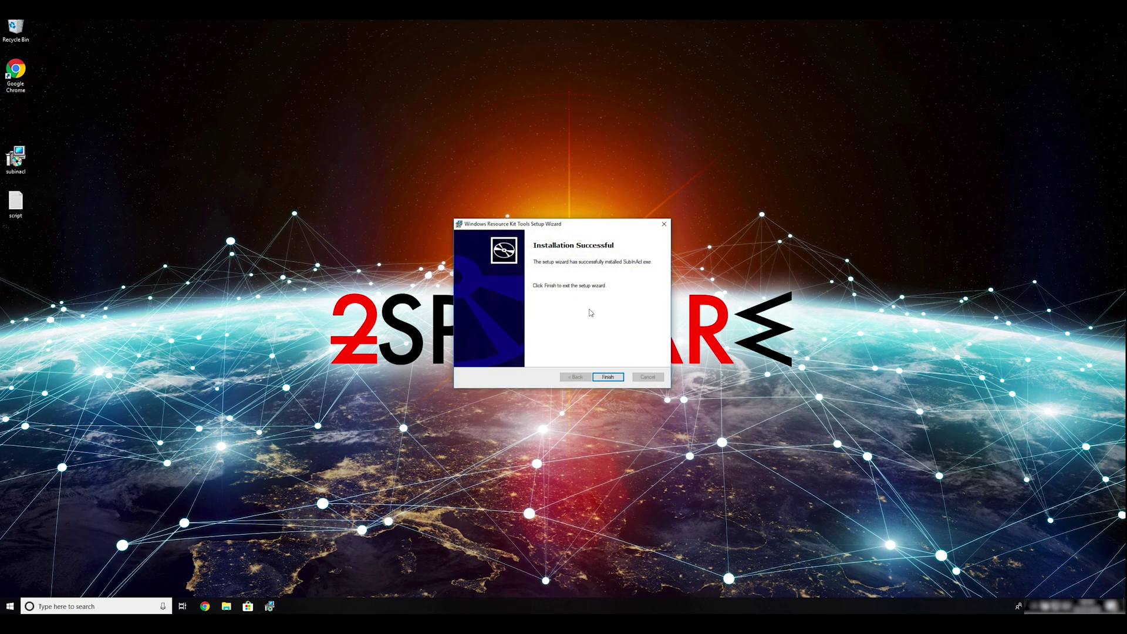
{"action": "left_click", "coordinate": [609, 377]}
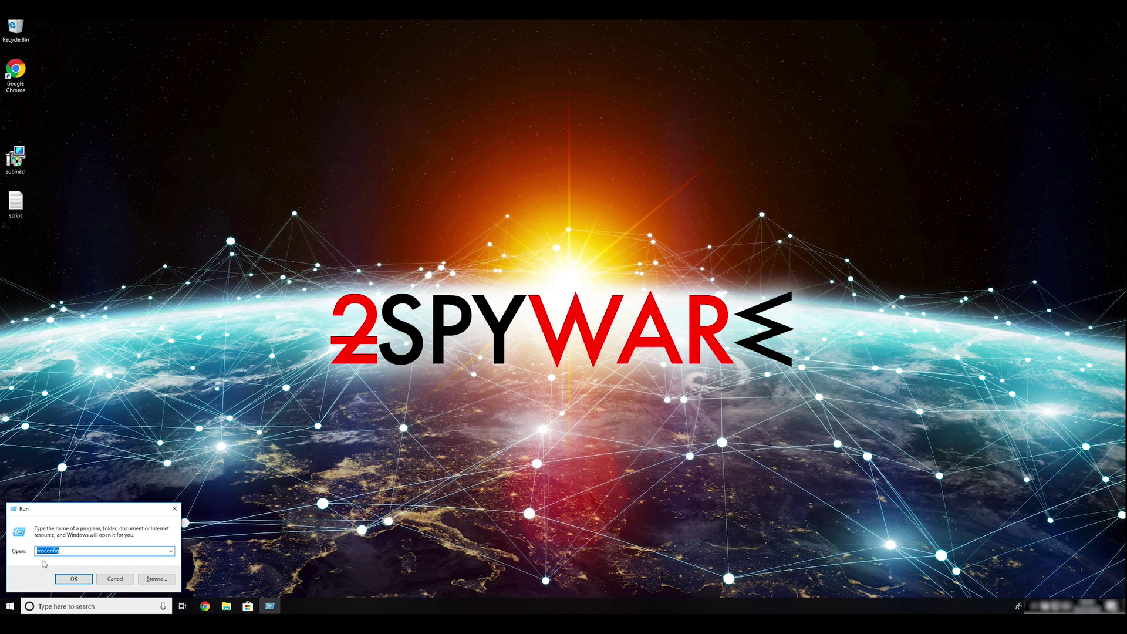
Run msconfig from the Run box to open System Configuration.
{"action": "left_click", "coordinate": [53, 551]}
{"action": "left_click_drag", "start_coordinate": [75, 551], "coordinate": [35, 550]}
{"action": "type", "text": "msconfig"}
{"action": "left_click", "coordinate": [75, 582]}
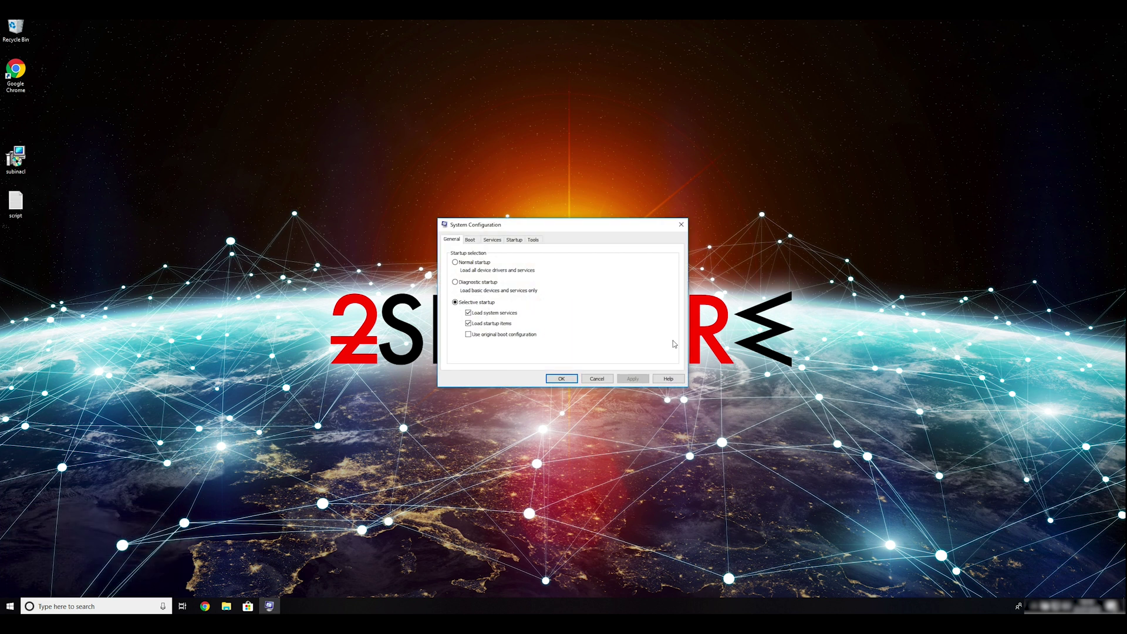
Enable Safe boot with Network on the Boot tab, then apply and confirm.
{"action": "mouse_move", "coordinate": [549, 231]}
{"action": "left_mouse_down"}
{"action": "mouse_move", "coordinate": [586, 194]}
{"action": "mouse_move", "coordinate": [578, 186]}
{"action": "left_mouse_up"}
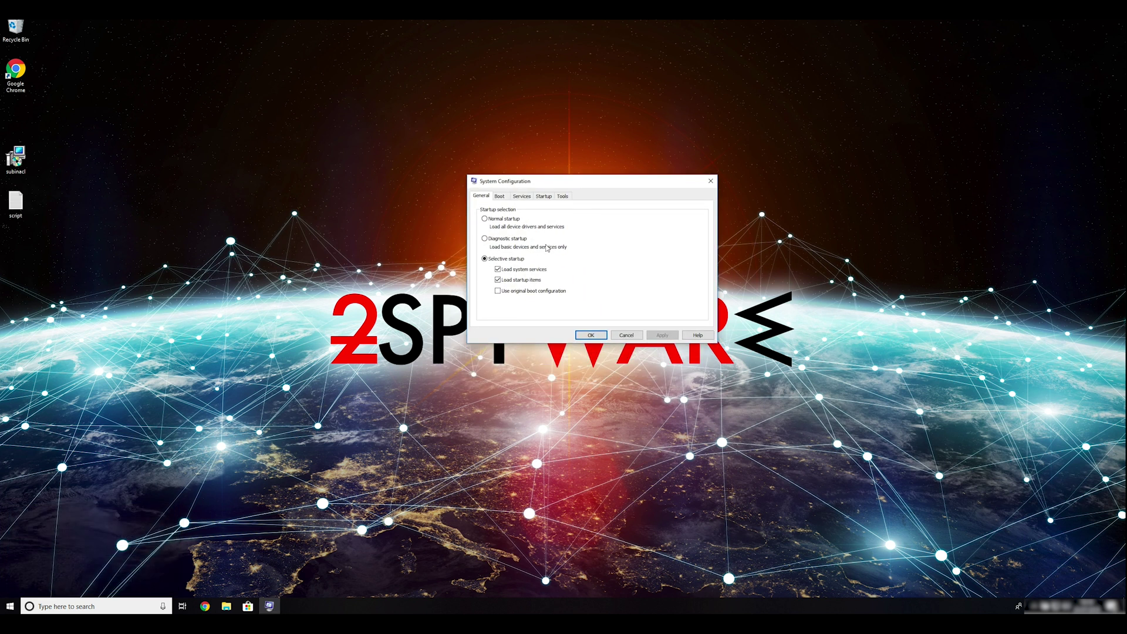
{"action": "left_click", "coordinate": [500, 196]}
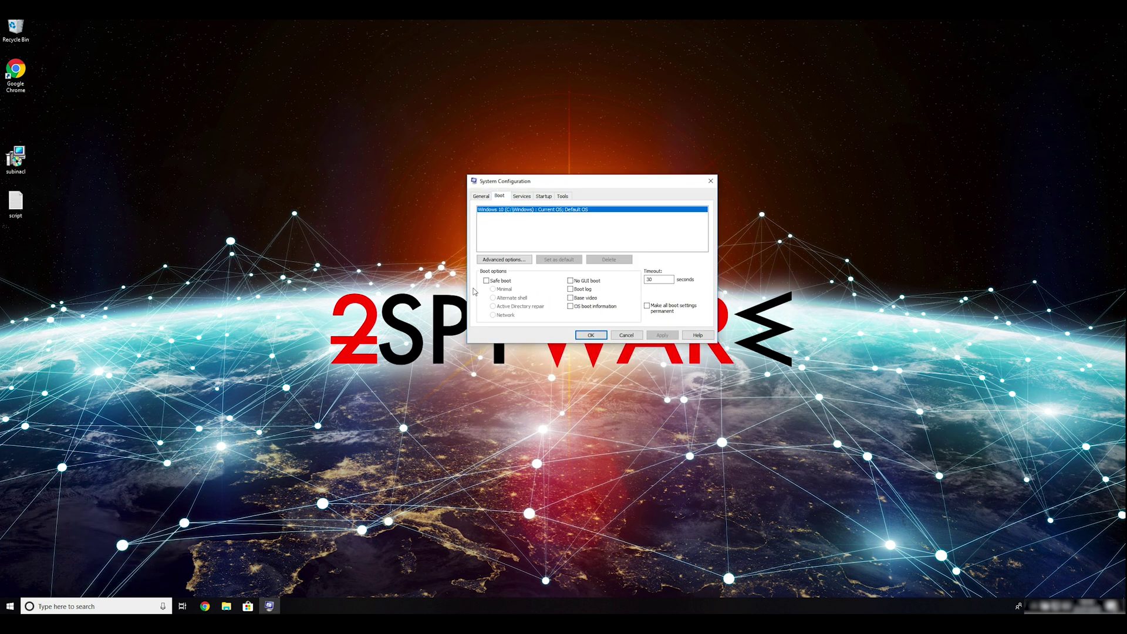
{"action": "left_click", "coordinate": [487, 280]}
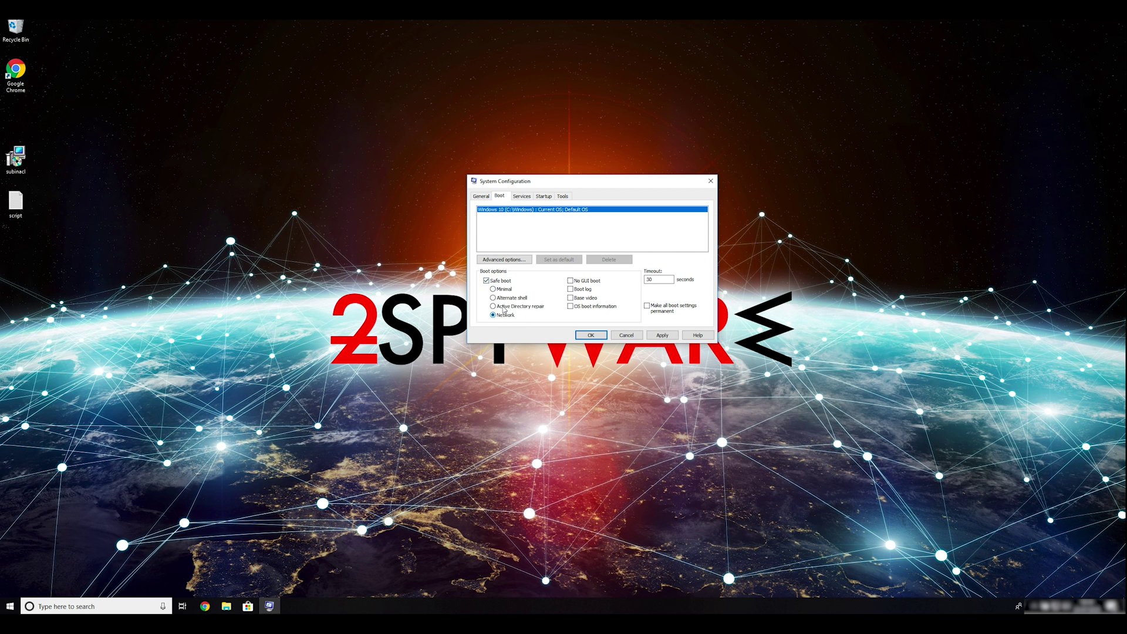
{"action": "left_click", "coordinate": [663, 334]}
{"action": "left_click", "coordinate": [591, 334]}
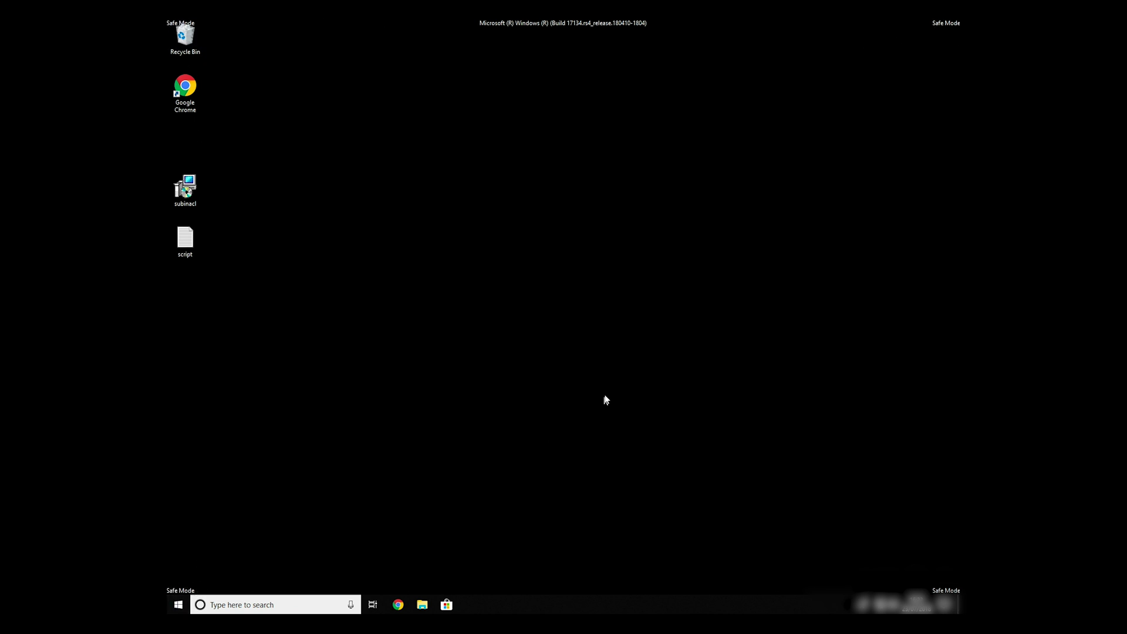
Open the script file in Notepad and add a blank line after the last command.
{"action": "left_click_drag", "start_coordinate": [271, 280], "coordinate": [168, 173]}
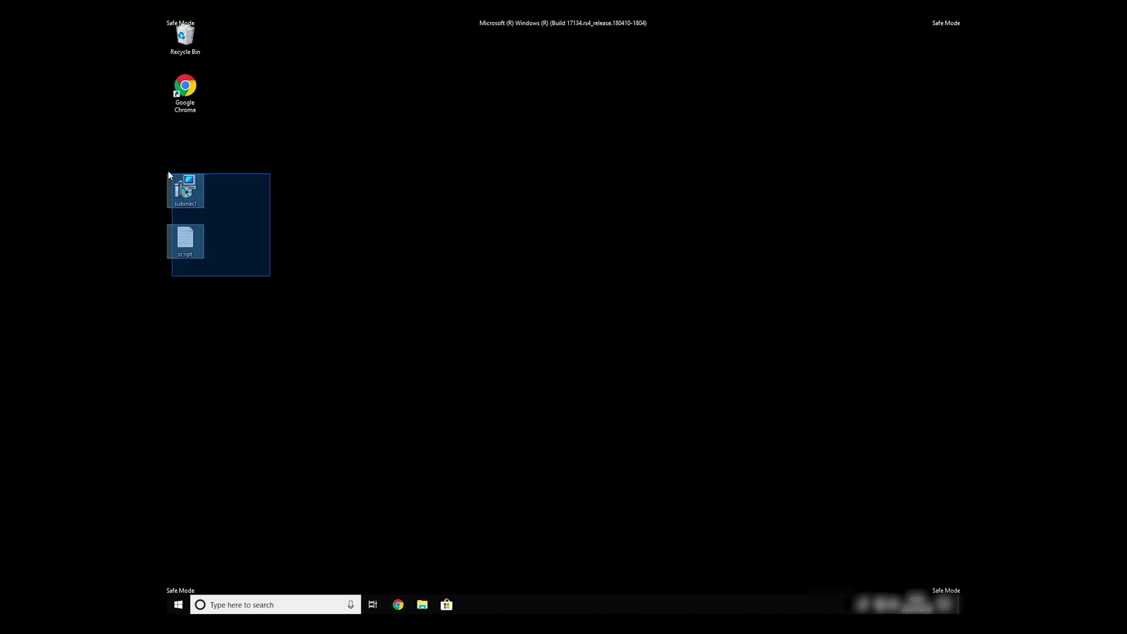
{"action": "left_click", "coordinate": [186, 238]}
{"action": "double_click", "coordinate": [186, 238]}
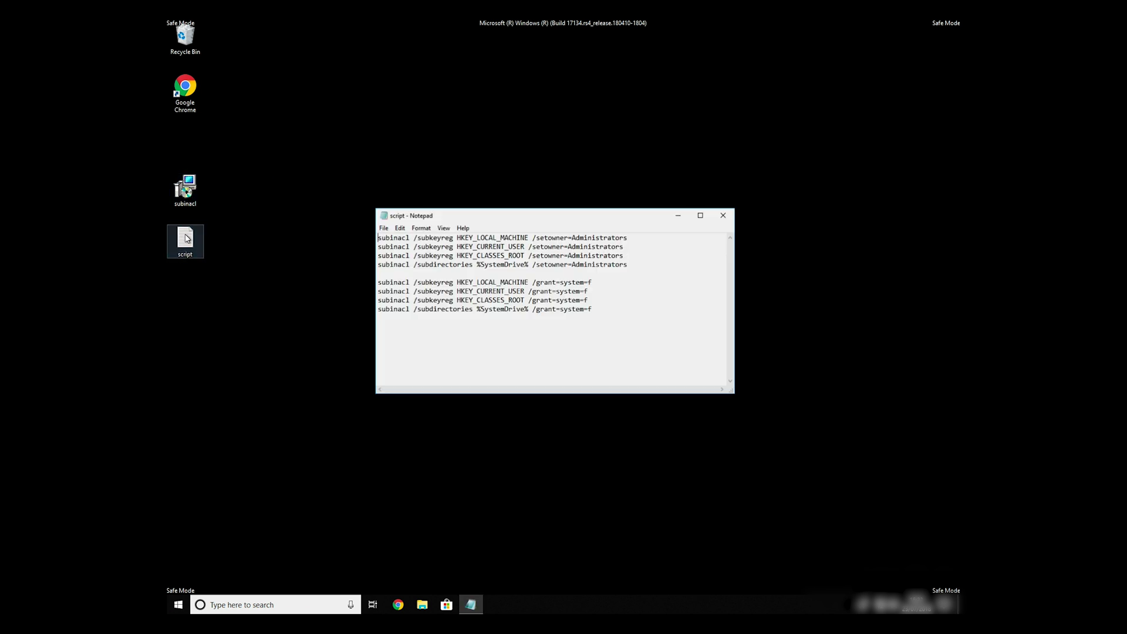
{"action": "mouse_move", "coordinate": [625, 333]}
{"action": "left_mouse_down"}
{"action": "mouse_move", "coordinate": [320, 252]}
{"action": "mouse_move", "coordinate": [317, 229]}
{"action": "left_mouse_up"}
{"action": "left_click", "coordinate": [611, 314]}
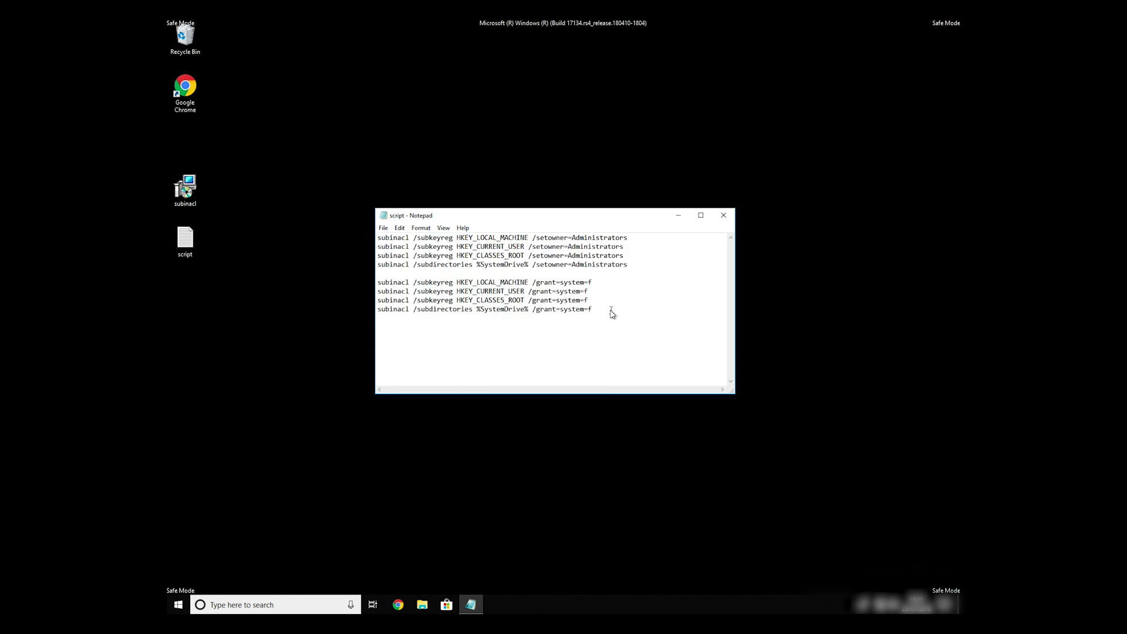
{"action": "key", "text": "Return"}
Save the script to the Desktop as FIX.BAT with Save as type set to All Files.
{"action": "left_click", "coordinate": [384, 228]}
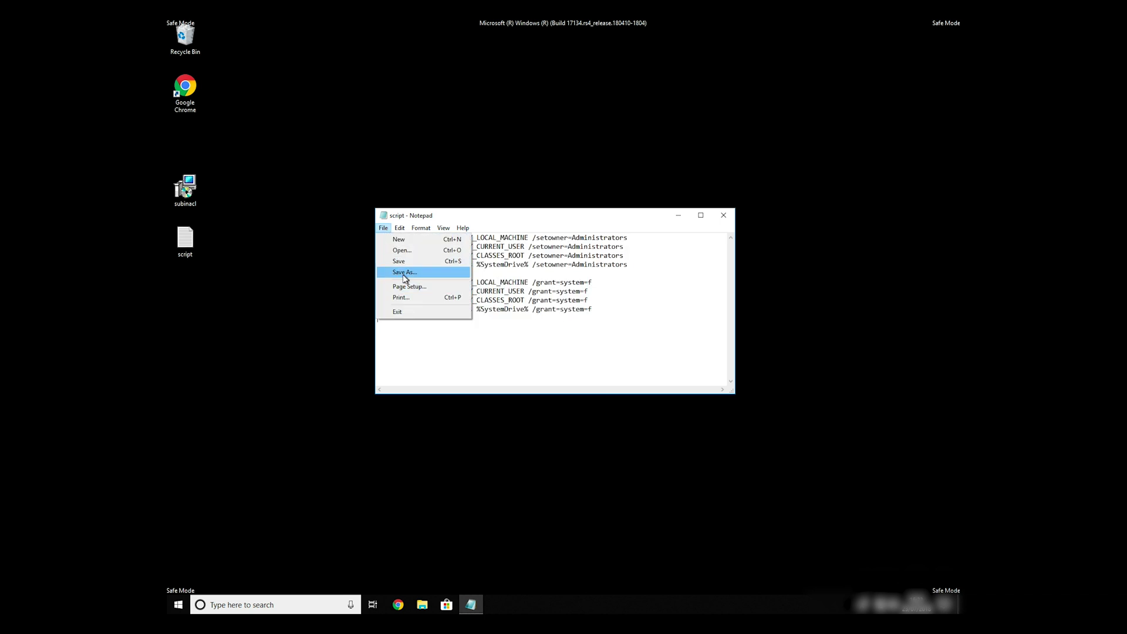
{"action": "left_click", "coordinate": [420, 275]}
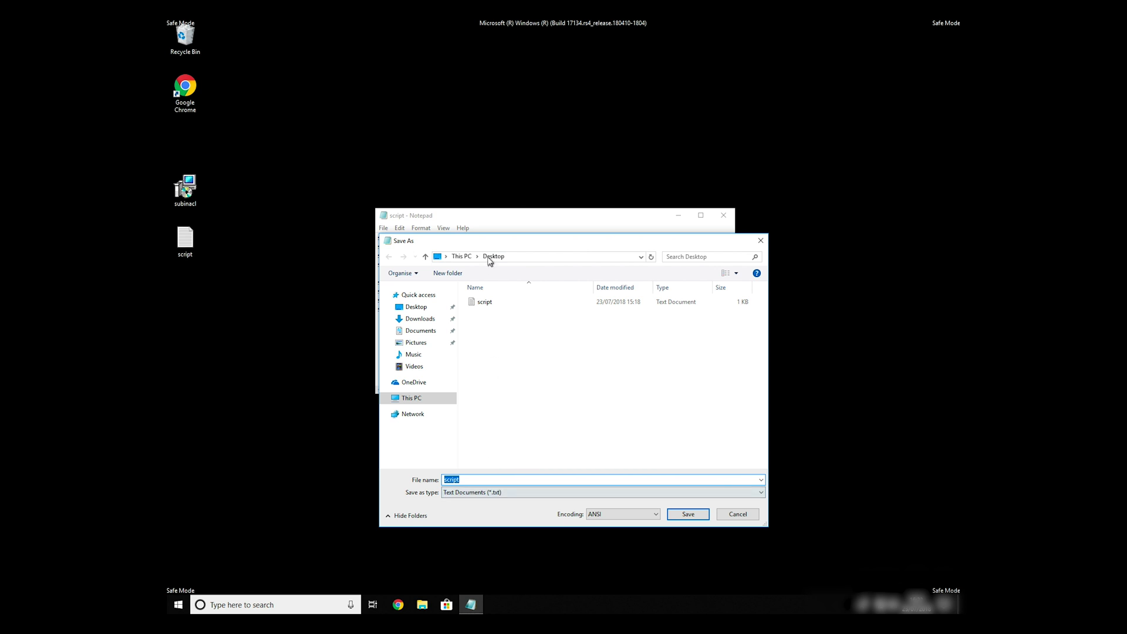
{"action": "left_click", "coordinate": [476, 481]}
{"action": "left_click_drag", "start_coordinate": [474, 483], "coordinate": [434, 477]}
{"action": "type", "text": "FIX.BAT"}
{"action": "left_click", "coordinate": [490, 496]}
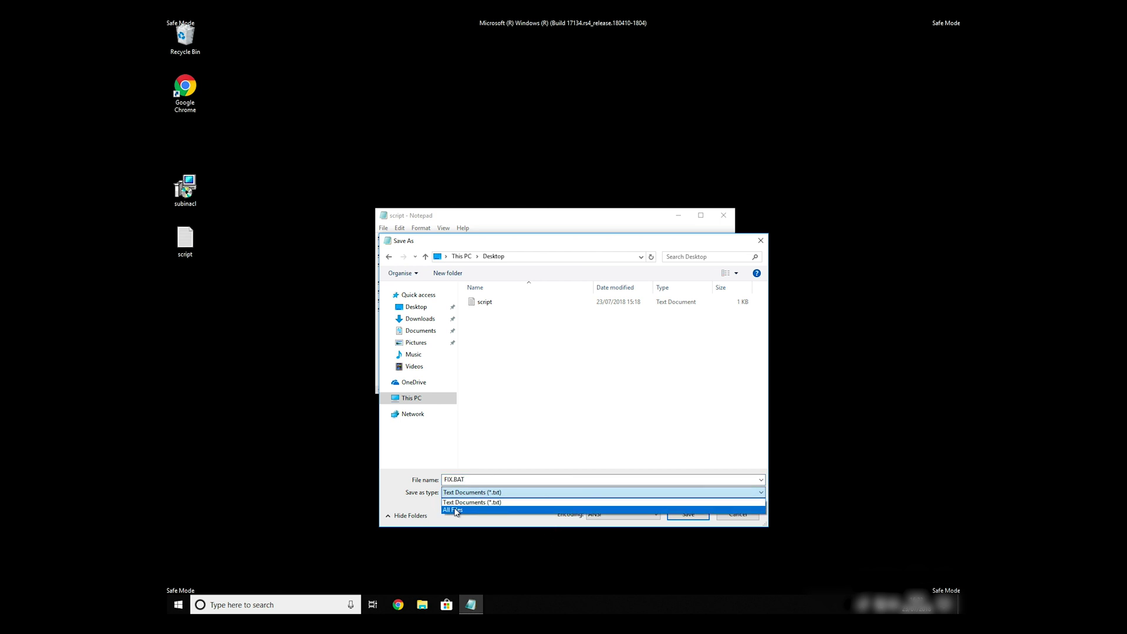
{"action": "left_click", "coordinate": [456, 511]}
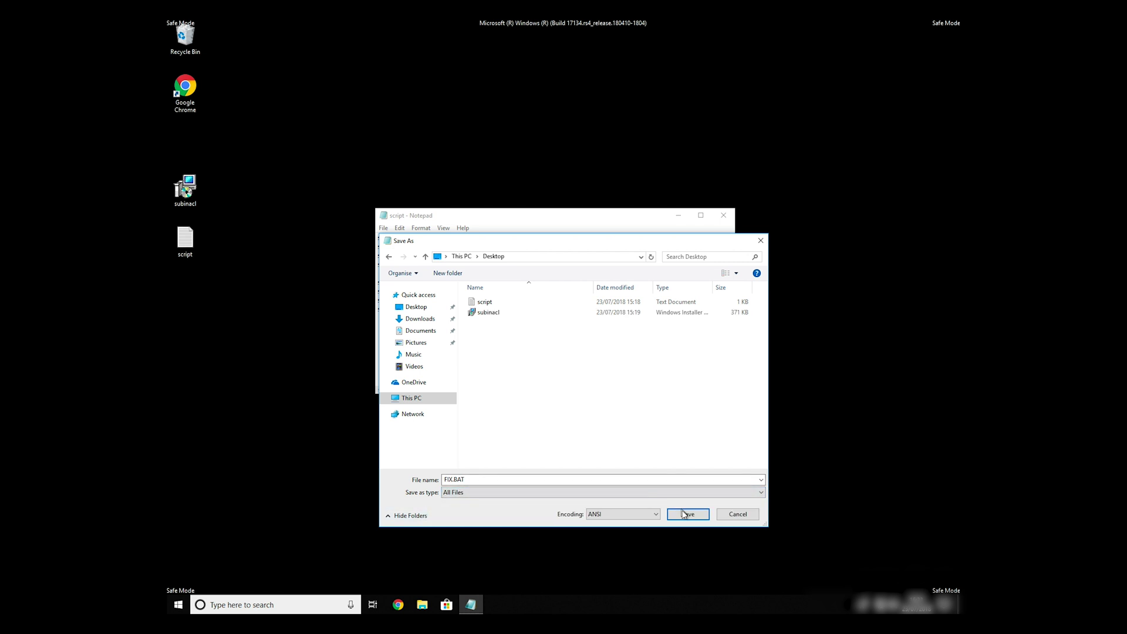
{"action": "left_click", "coordinate": [687, 515]}
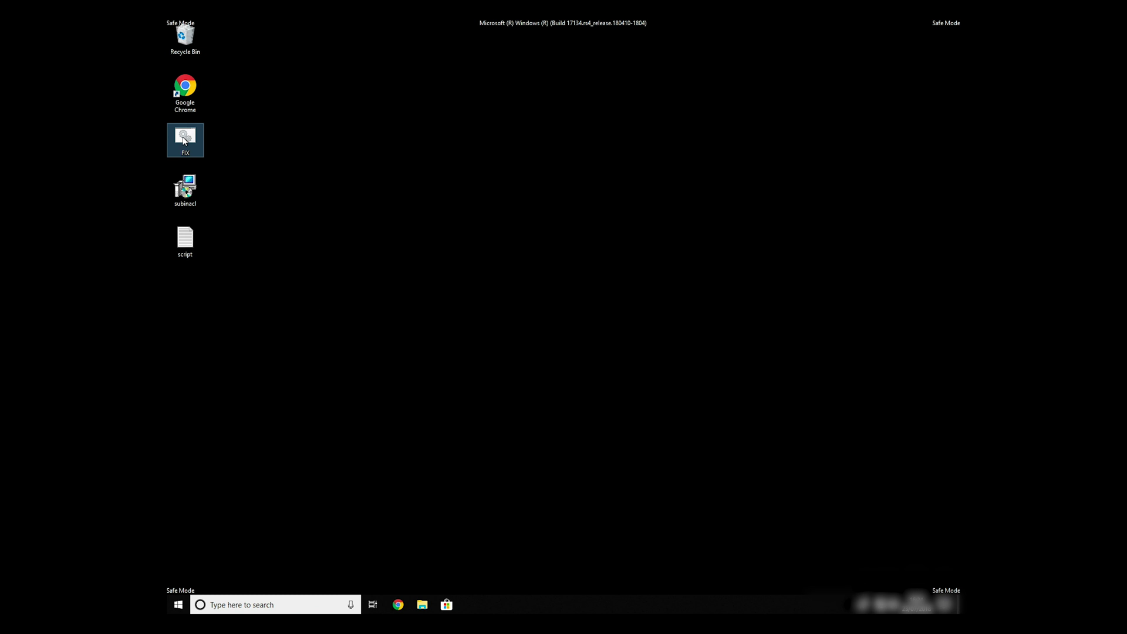
Copy FIX.BAT and browse to C:\Program Files (x86)\Windows Resource Kits\Tools.
{"action": "right_click", "coordinate": [184, 137]}
{"action": "left_click", "coordinate": [250, 252]}
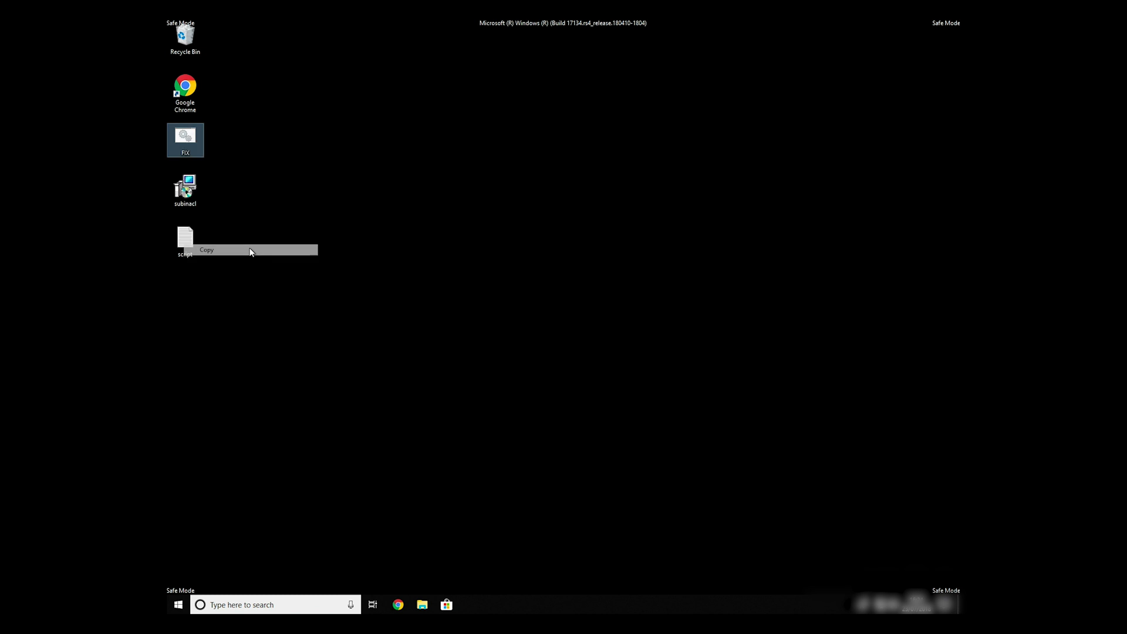
{"action": "double_click", "coordinate": [185, 36]}
{"action": "left_click_drag", "start_coordinate": [520, 159], "coordinate": [519, 188]}
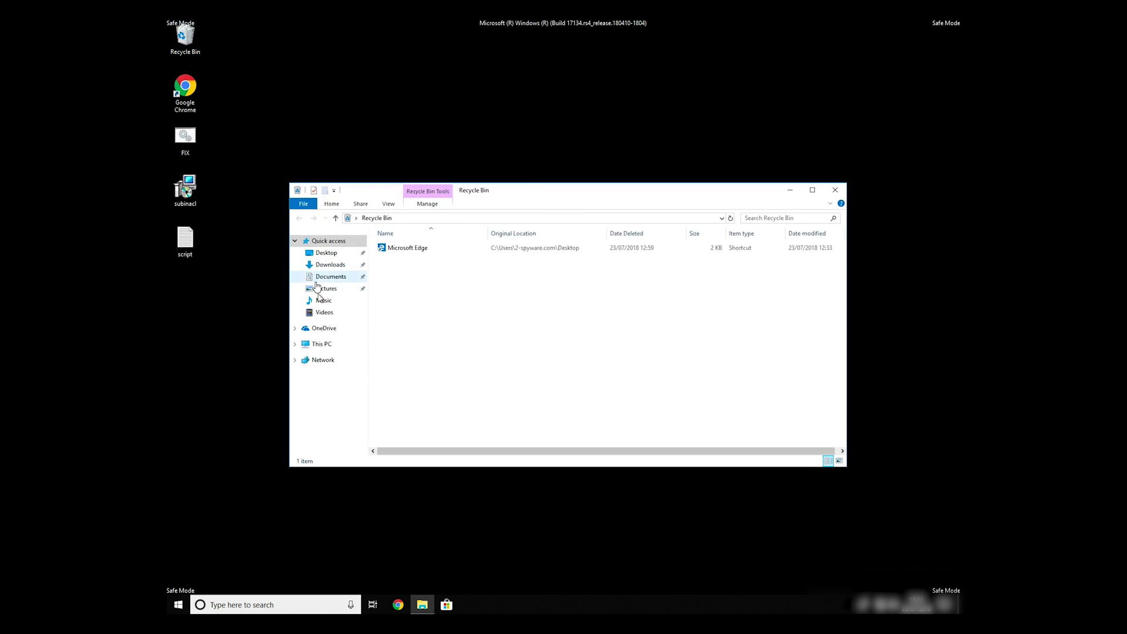
{"action": "left_click", "coordinate": [326, 344]}
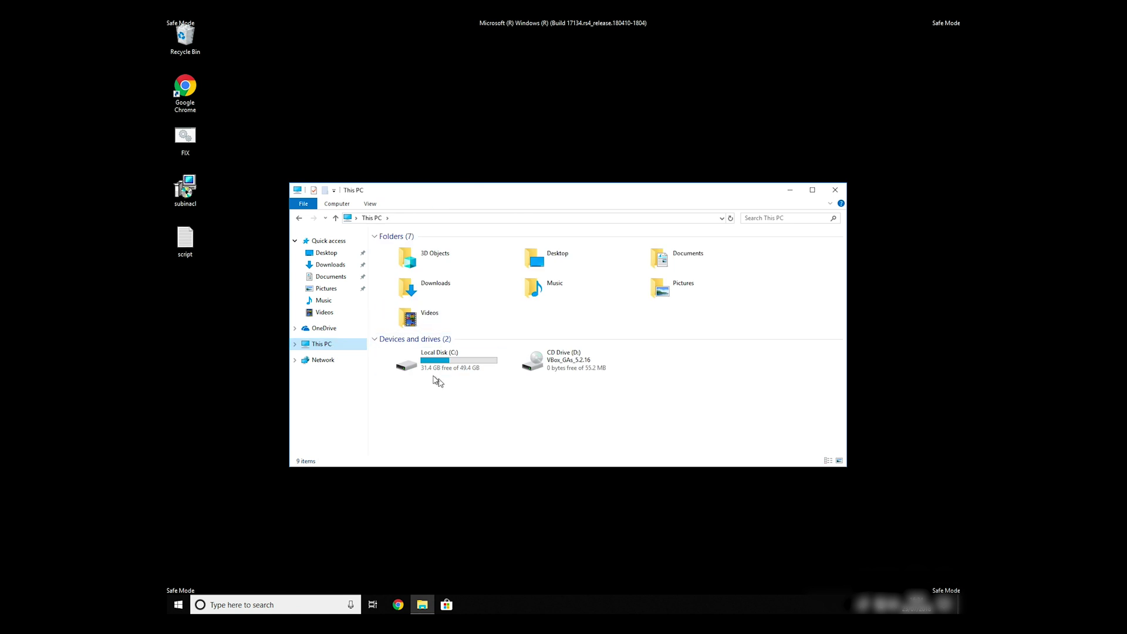
{"action": "double_click", "coordinate": [437, 370]}
{"action": "double_click", "coordinate": [403, 273]}
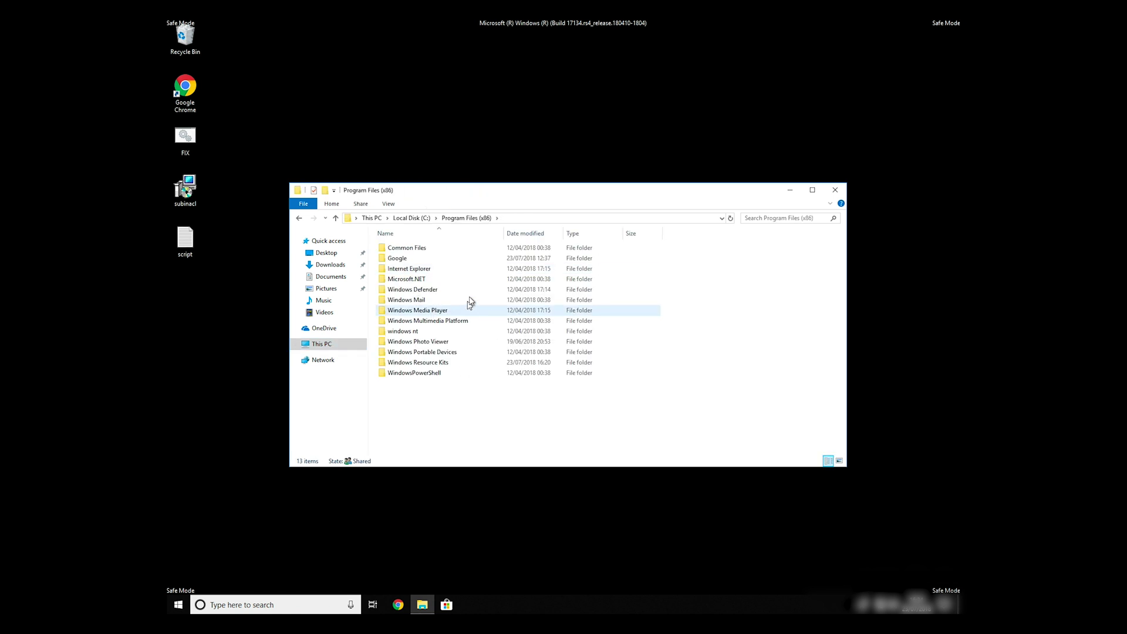
{"action": "double_click", "coordinate": [445, 364]}
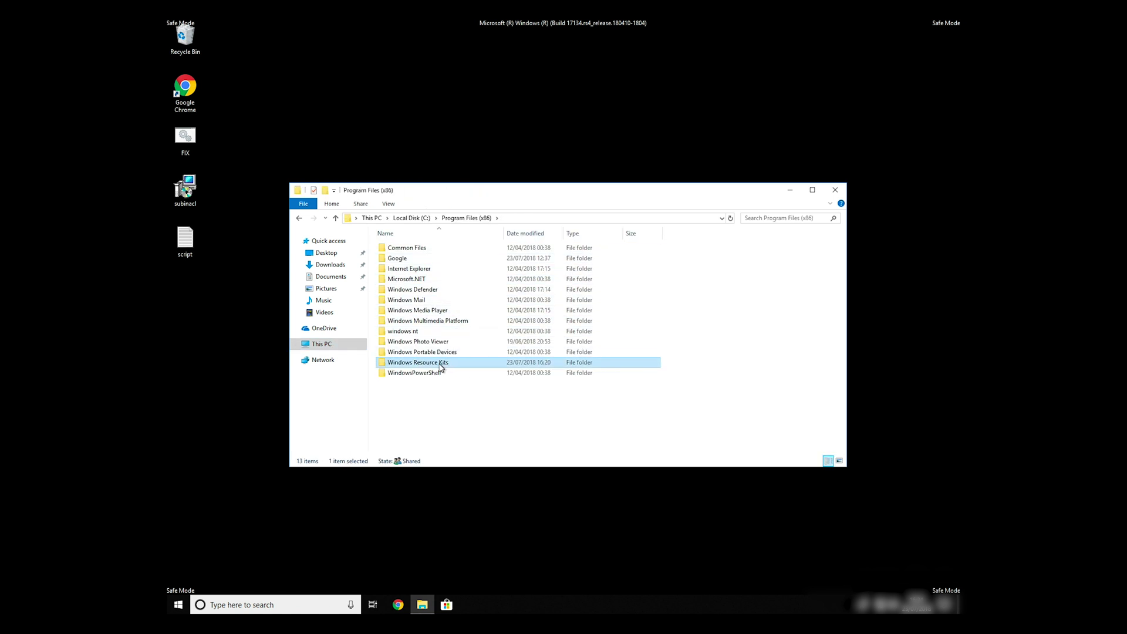
{"action": "double_click", "coordinate": [396, 248]}
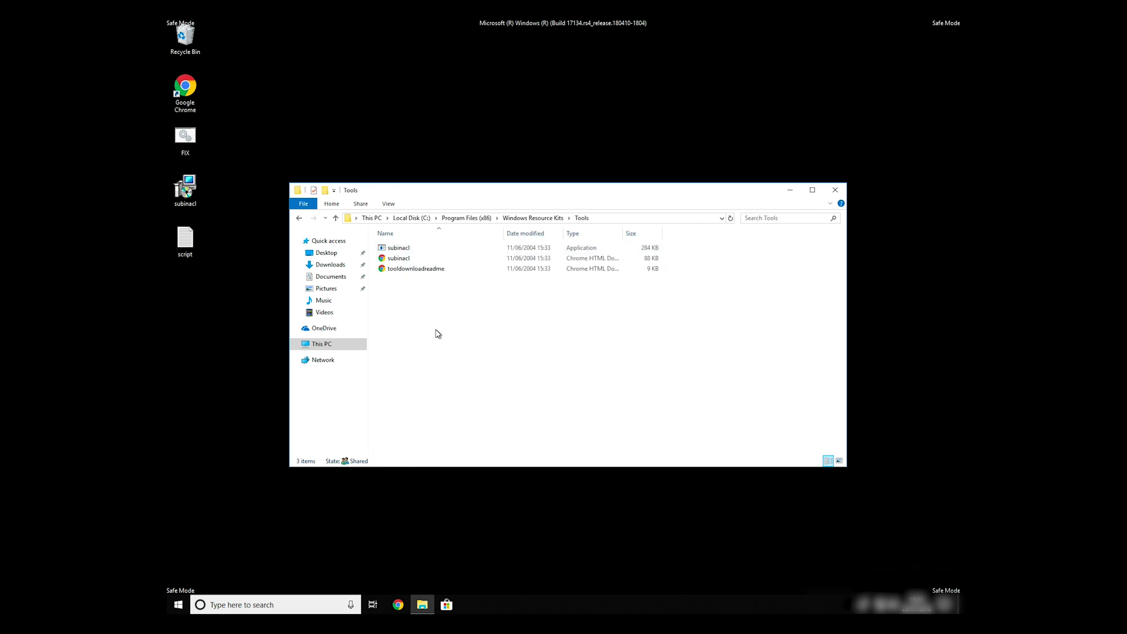
Paste FIX.BAT into the Tools folder beside subinacl.
{"action": "right_click", "coordinate": [435, 332]}
{"action": "left_click", "coordinate": [509, 405]}
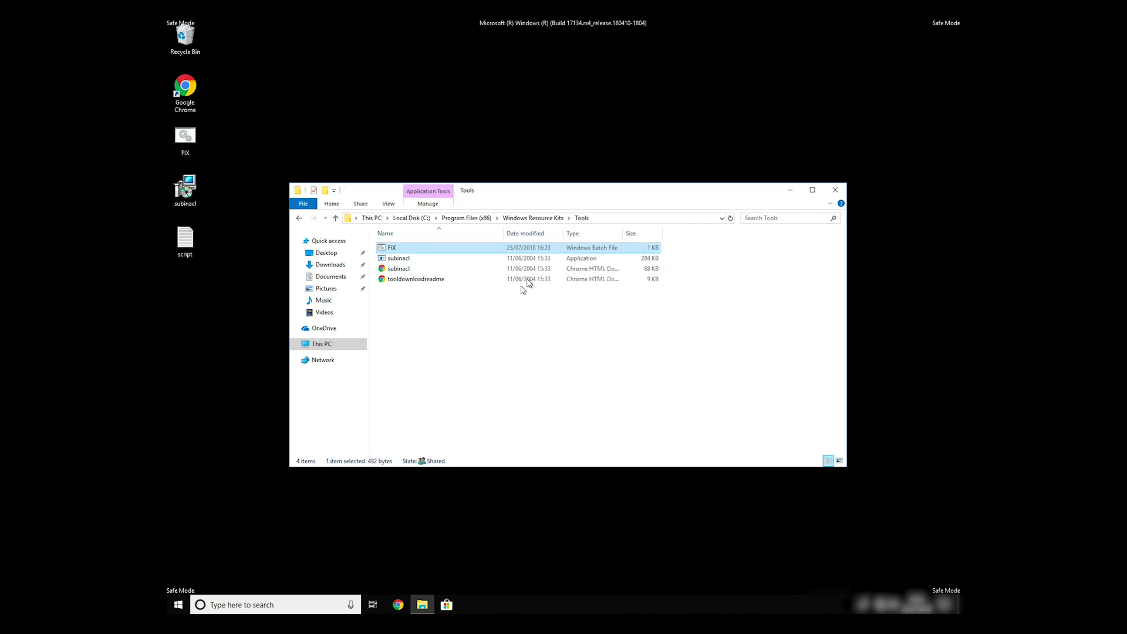
{"action": "left_click_drag", "start_coordinate": [553, 189], "coordinate": [569, 146]}
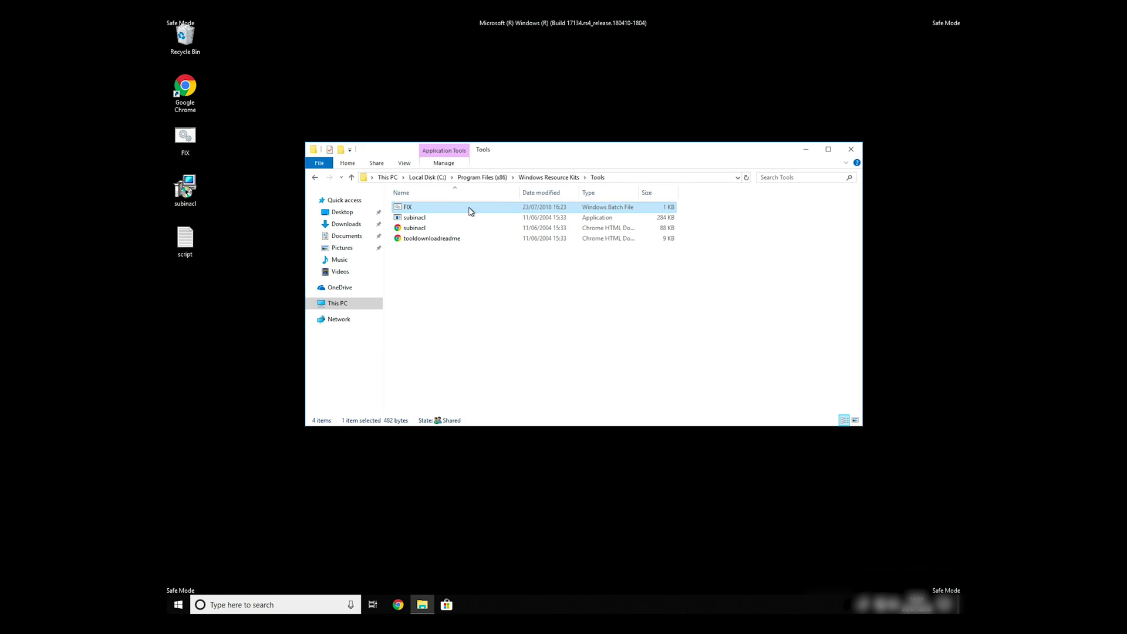
{"action": "left_click", "coordinate": [529, 305]}
Close the Tools window and launch Command Prompt as administrator from a cmd search.
{"action": "left_click", "coordinate": [847, 152]}
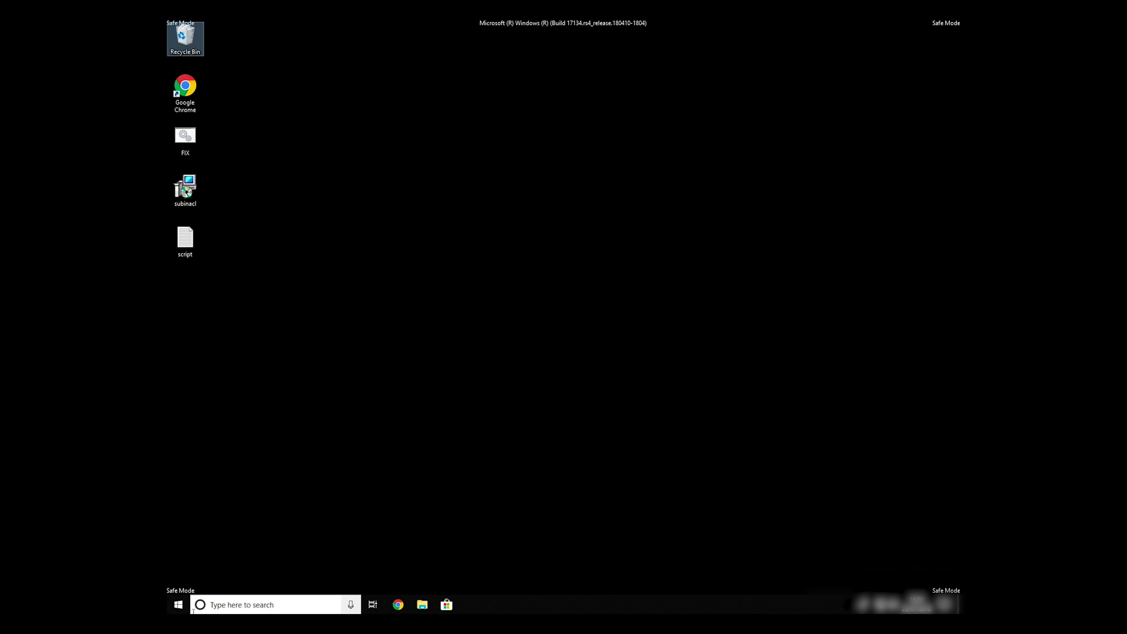
{"action": "left_click", "coordinate": [226, 606]}
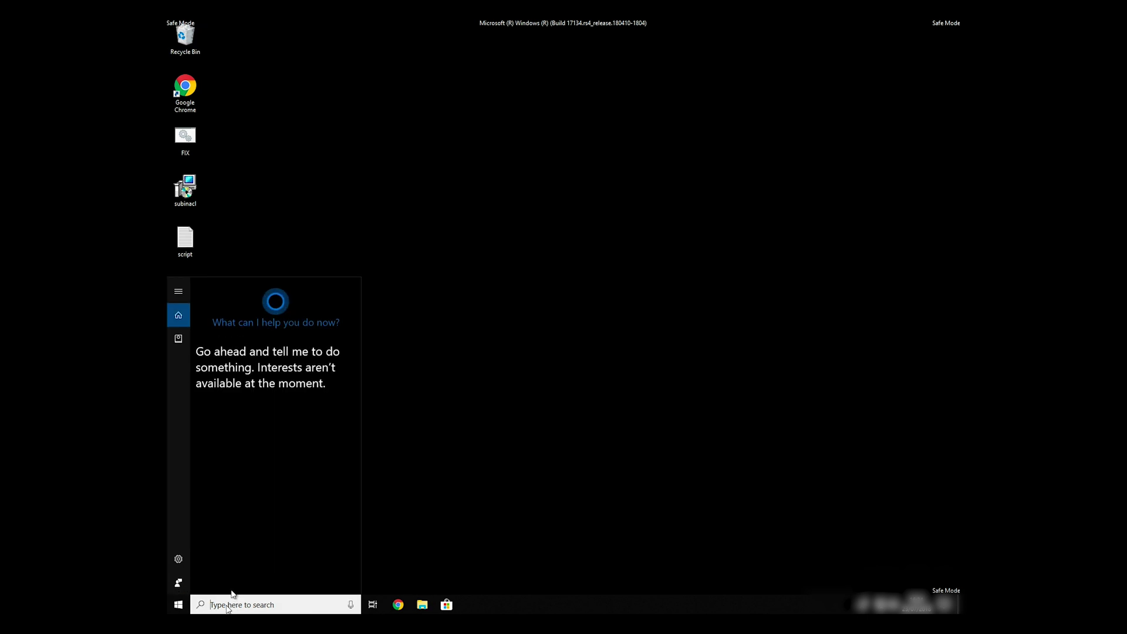
{"action": "type", "text": "cmd"}
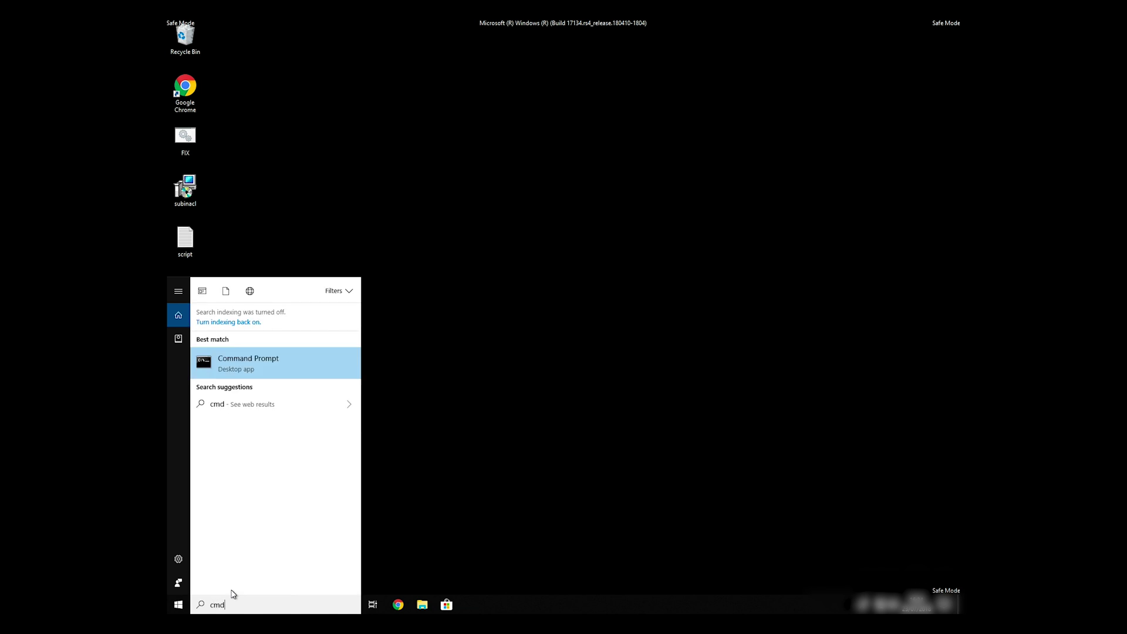
{"action": "right_click", "coordinate": [251, 368]}
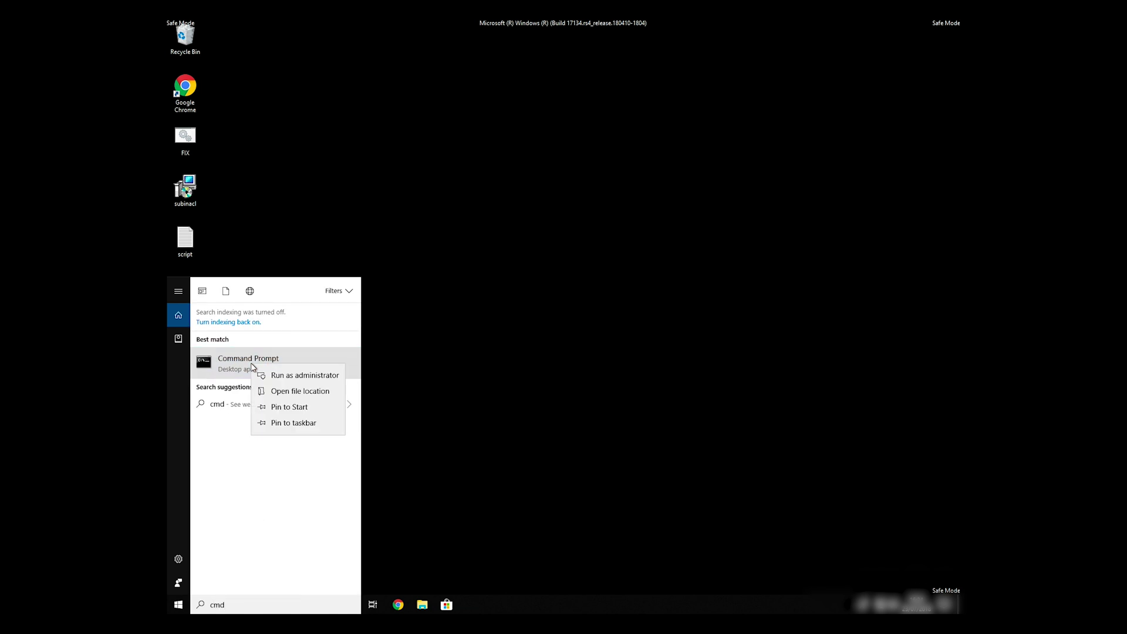
{"action": "left_click", "coordinate": [290, 377]}
{"action": "type", "text": "CD C:\\"}
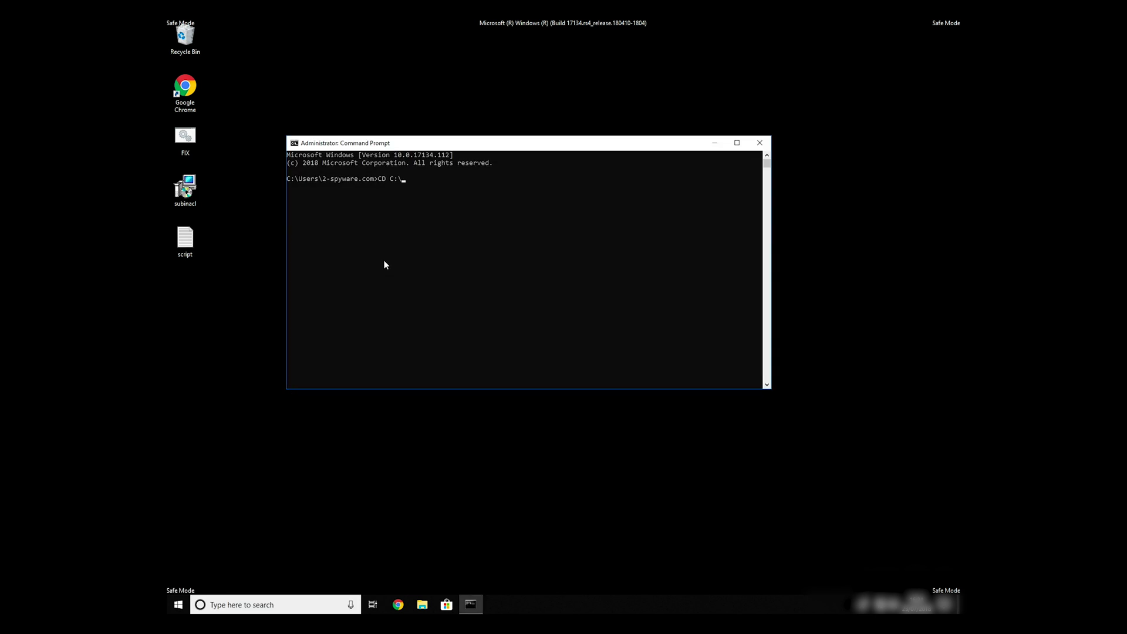
{"action": "type", "text": "Pro"}
{"action": "type", "text": "gram"}
Change to the Windows Resource Kits\Tools folder, run FIX.BAT, then close the console.
{"action": "key", "text": "Tab"}
{"action": "key", "text": "Tab"}
{"action": "type", "text": "\\Windows Re"}
{"action": "key", "text": "Tab"}
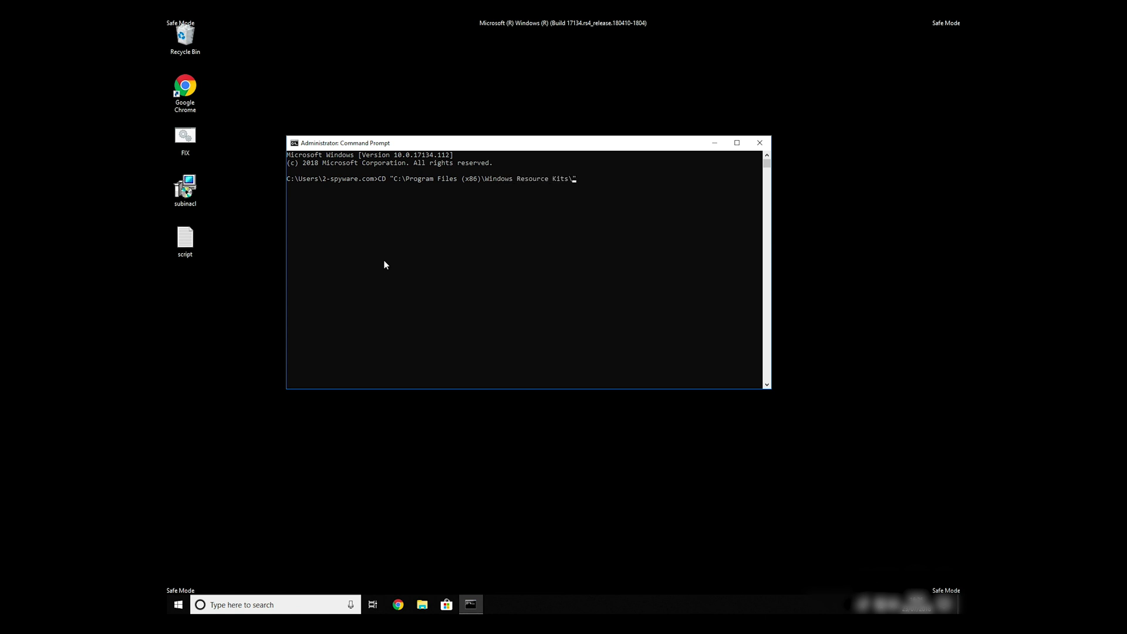
{"action": "key", "text": "Return"}
{"action": "type", "text": "F"}
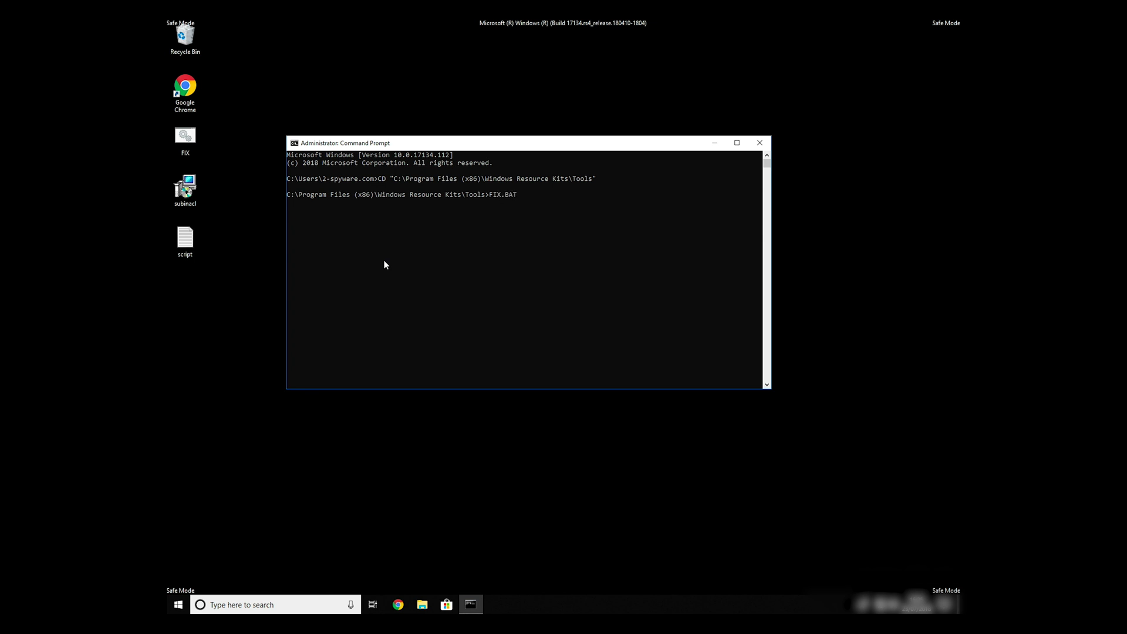
{"action": "key", "text": "Return"}
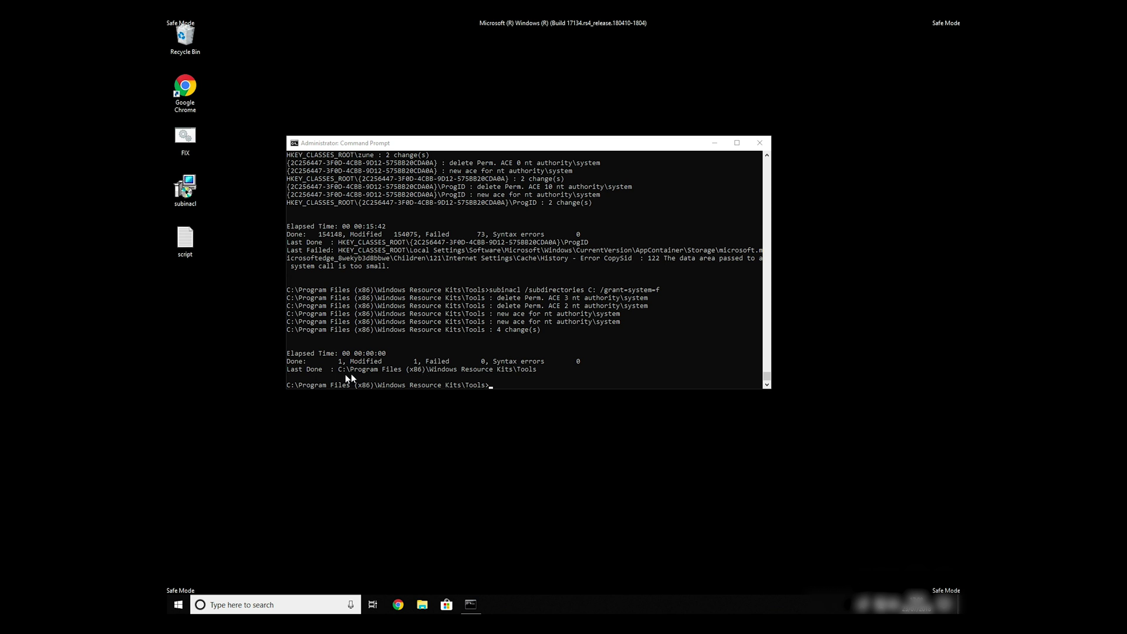
{"action": "left_click", "coordinate": [759, 143]}
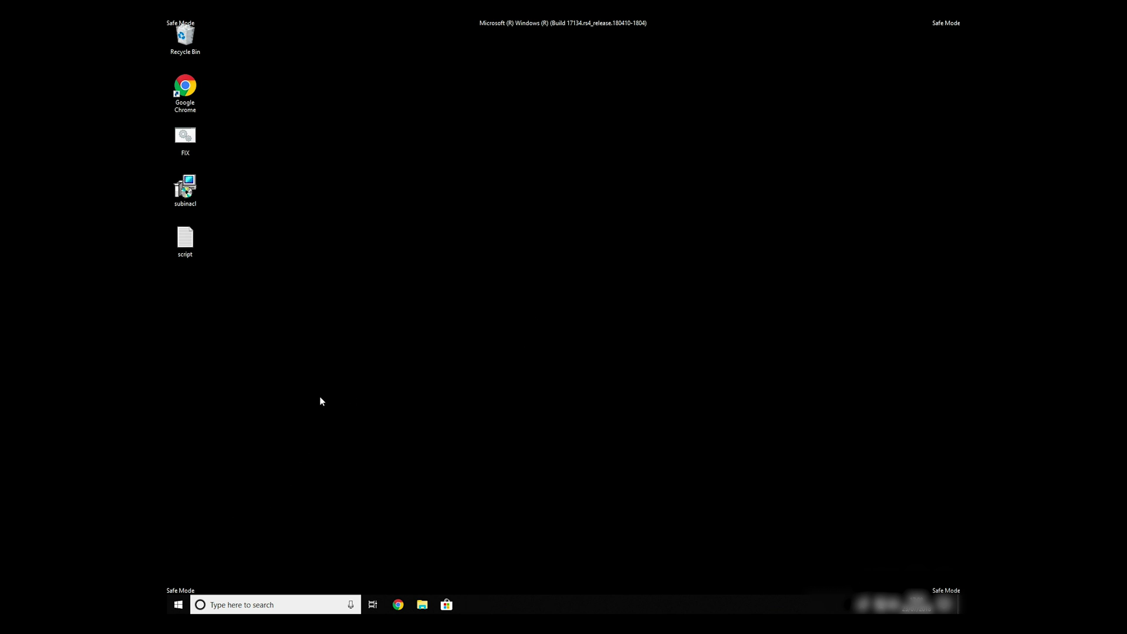
Uncheck Safe boot on the msconfig Boot tab and apply the change.
{"action": "key", "text": "super+r"}
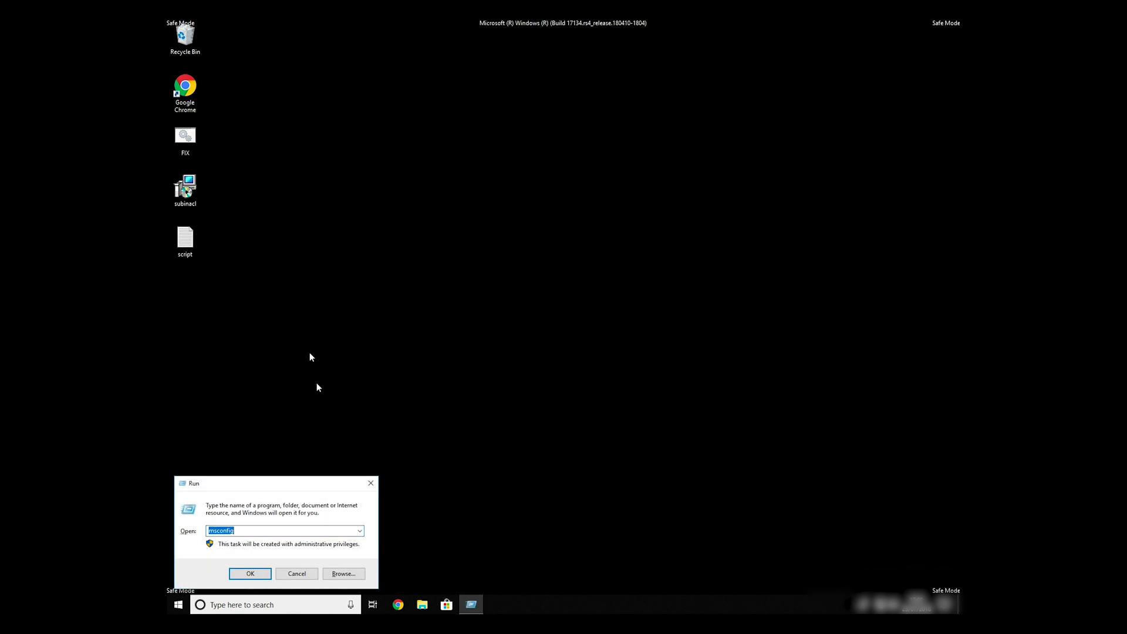
{"action": "left_click", "coordinate": [250, 574]}
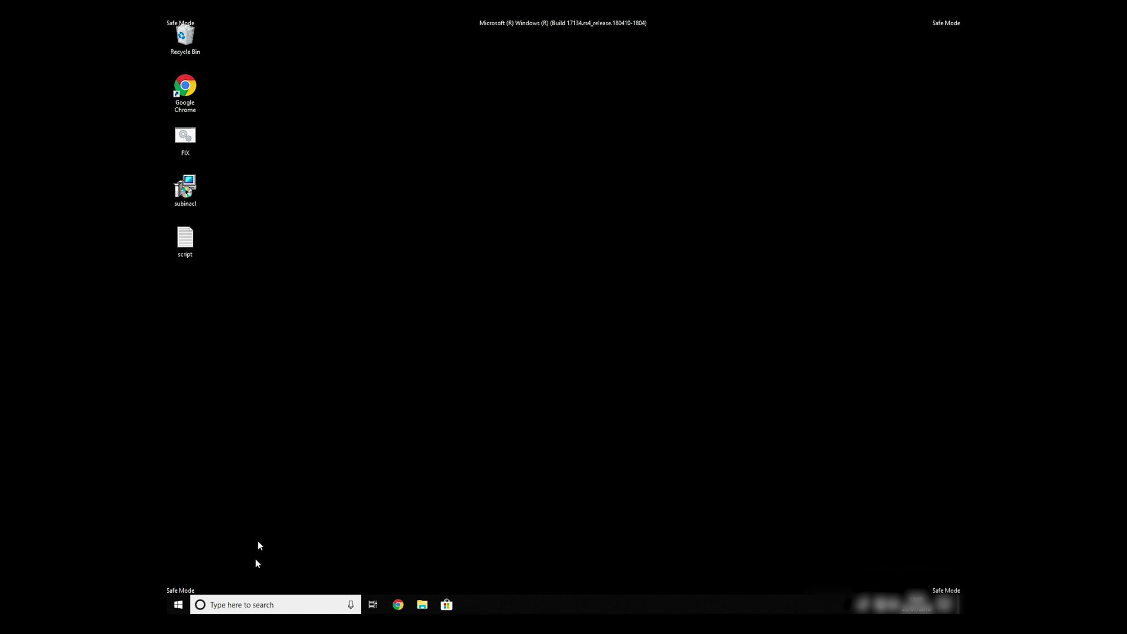
{"action": "left_click", "coordinate": [462, 236]}
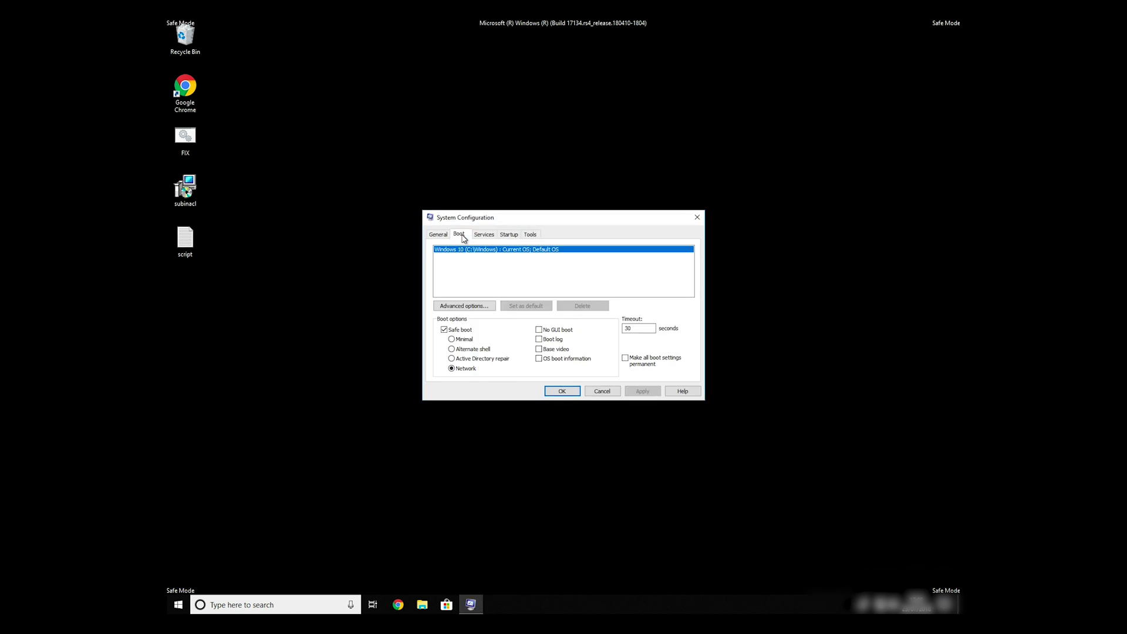
{"action": "left_click", "coordinate": [467, 331]}
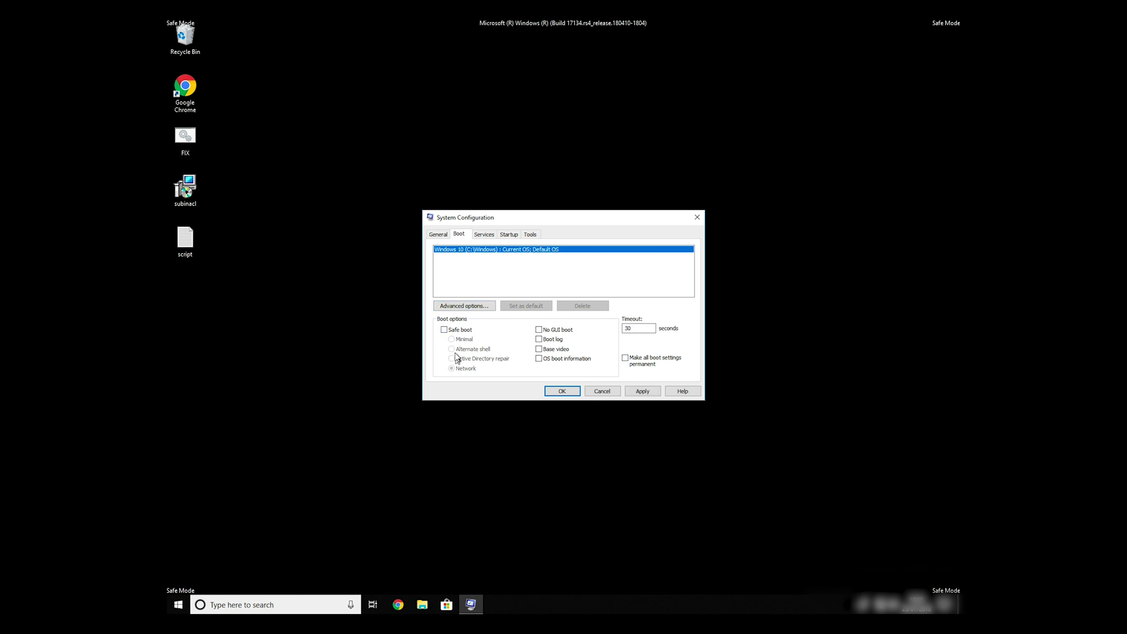
{"action": "left_click", "coordinate": [649, 392]}
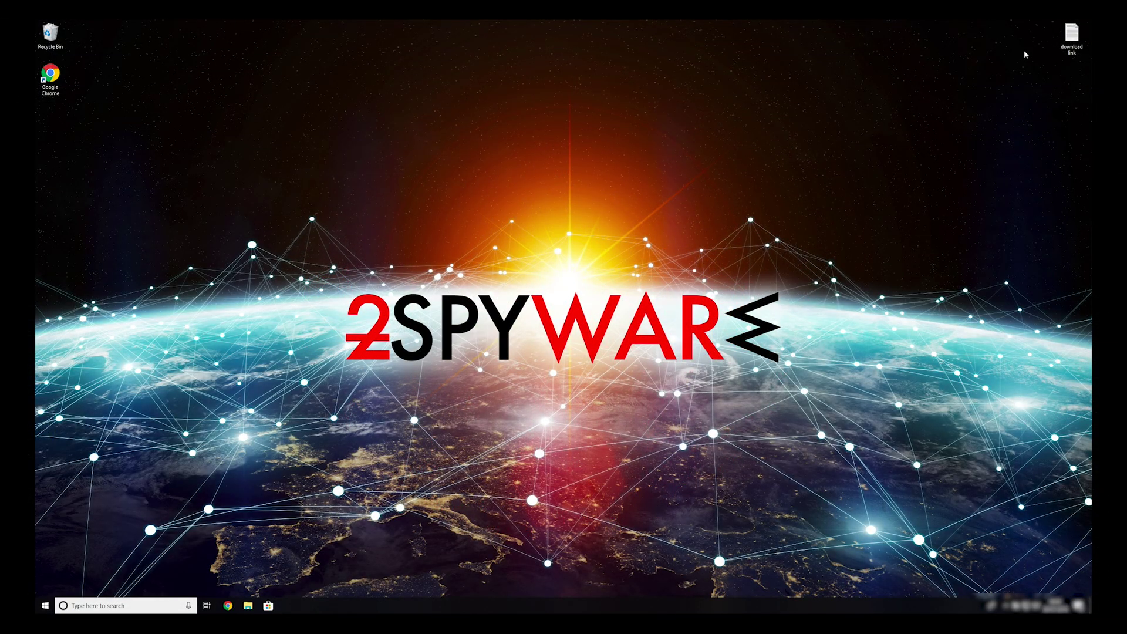
Copy the Data Recovery Pro download URL from the link file and close Notepad.
{"action": "double_click", "coordinate": [1072, 37]}
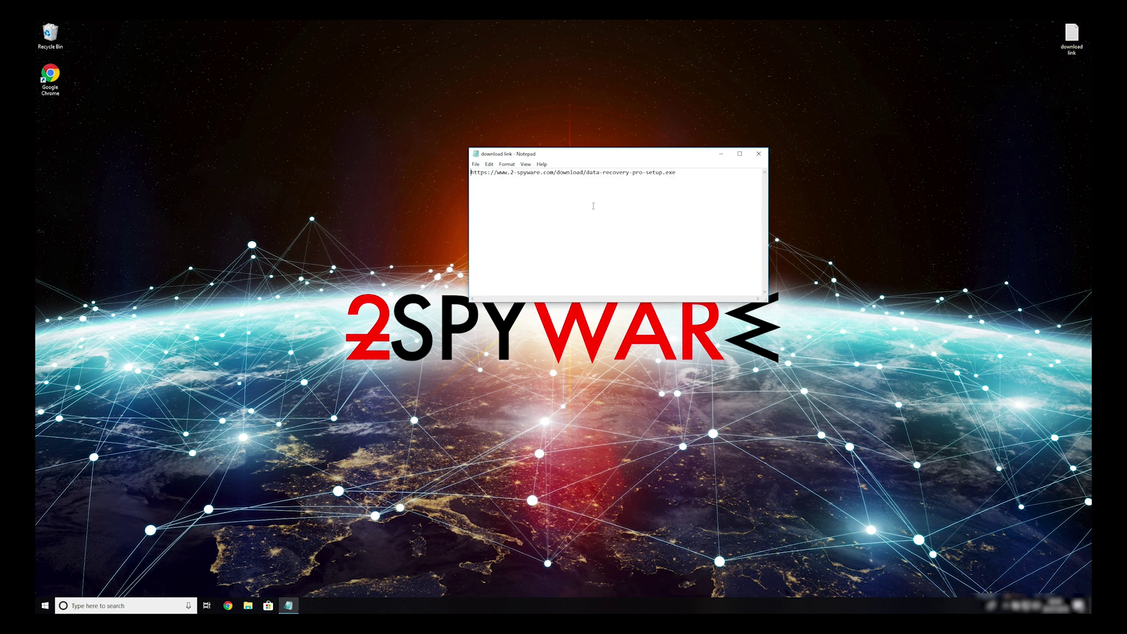
{"action": "left_click_drag", "start_coordinate": [710, 183], "coordinate": [467, 172]}
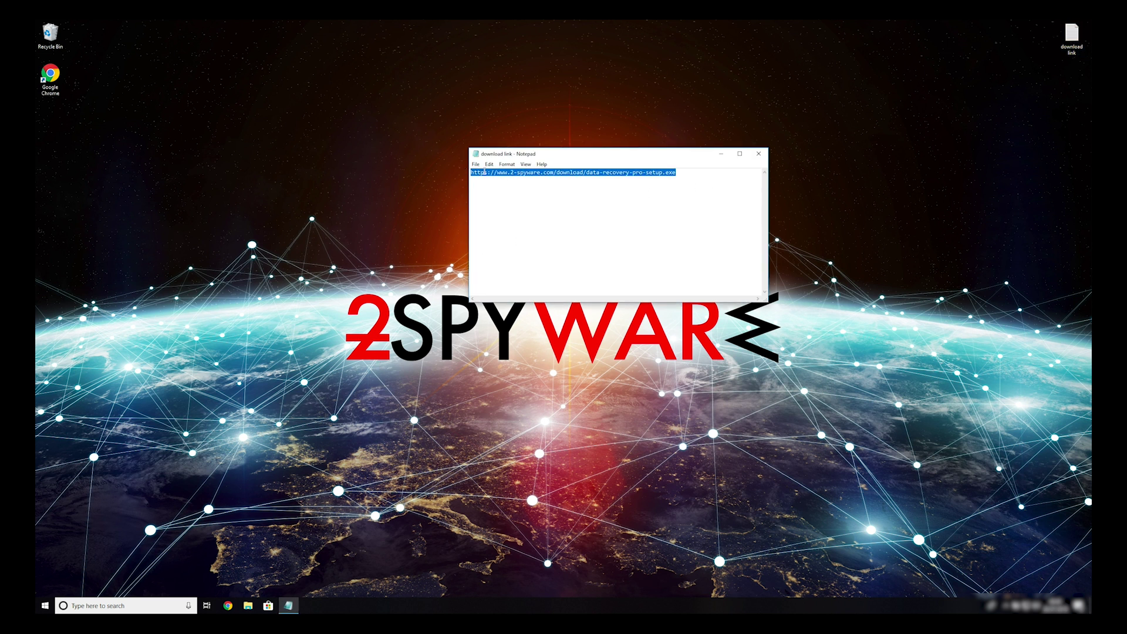
{"action": "right_click", "coordinate": [483, 172]}
{"action": "left_click", "coordinate": [506, 197]}
{"action": "left_click", "coordinate": [760, 154]}
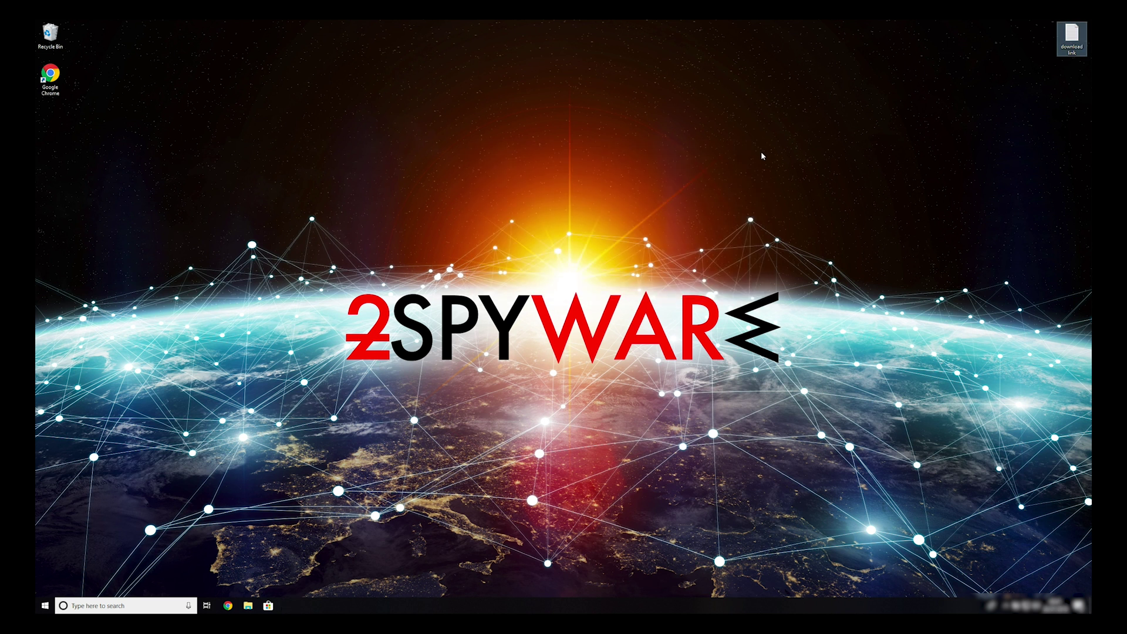
{"action": "left_click", "coordinate": [228, 606]}
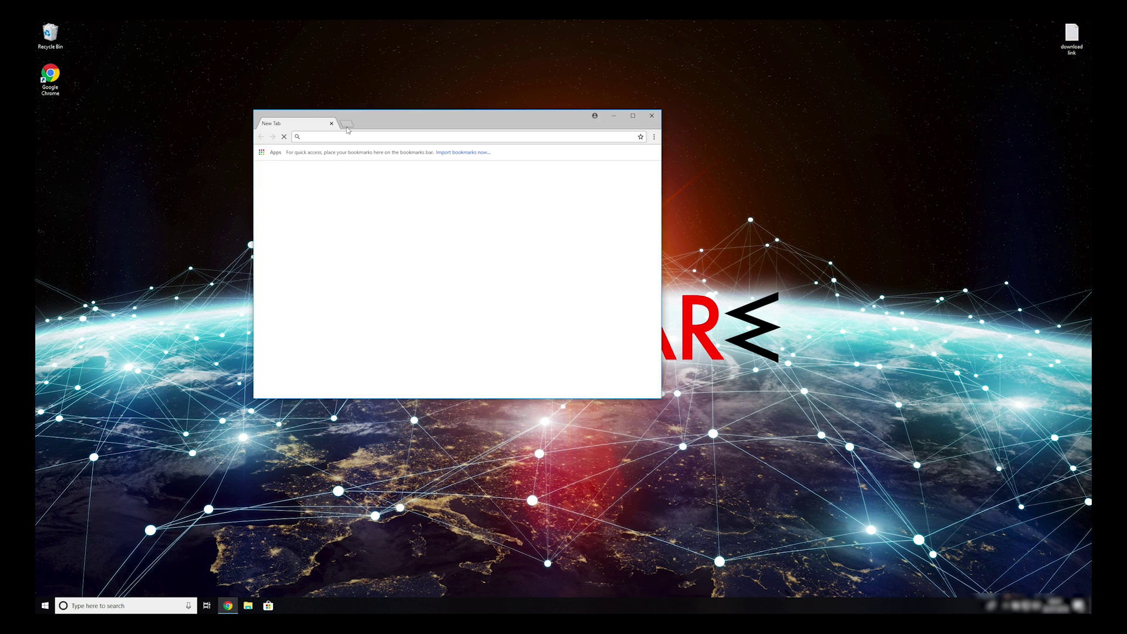
Load the pasted download URL in Chrome and launch the downloaded Data Recovery Pro setup file.
{"action": "right_click", "coordinate": [352, 136]}
{"action": "left_click", "coordinate": [382, 188]}
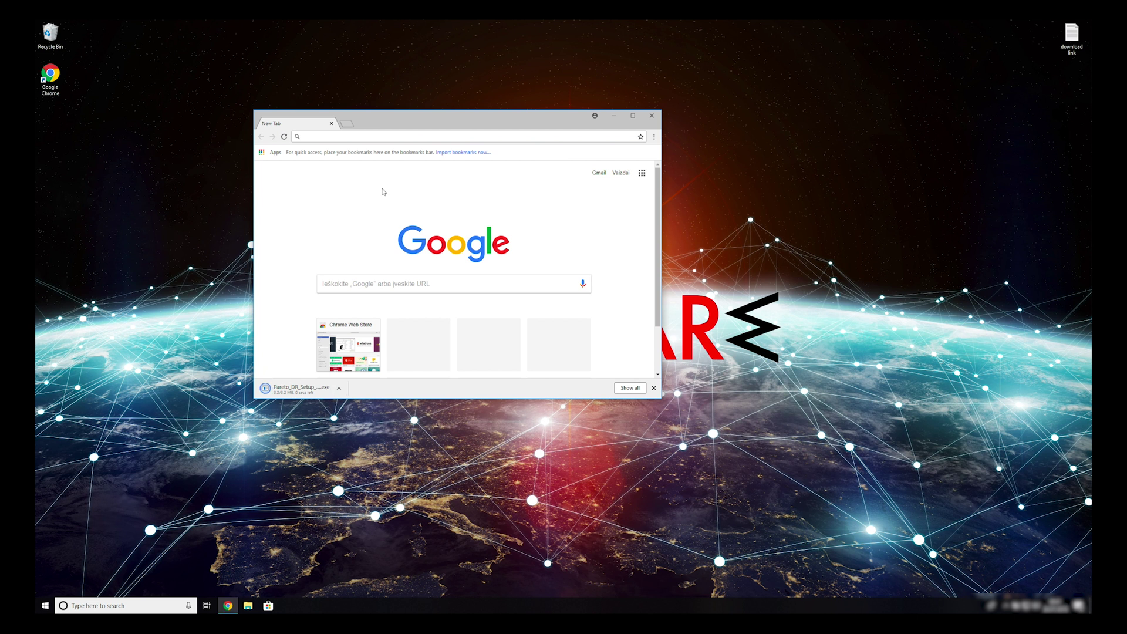
{"action": "left_click", "coordinate": [291, 390]}
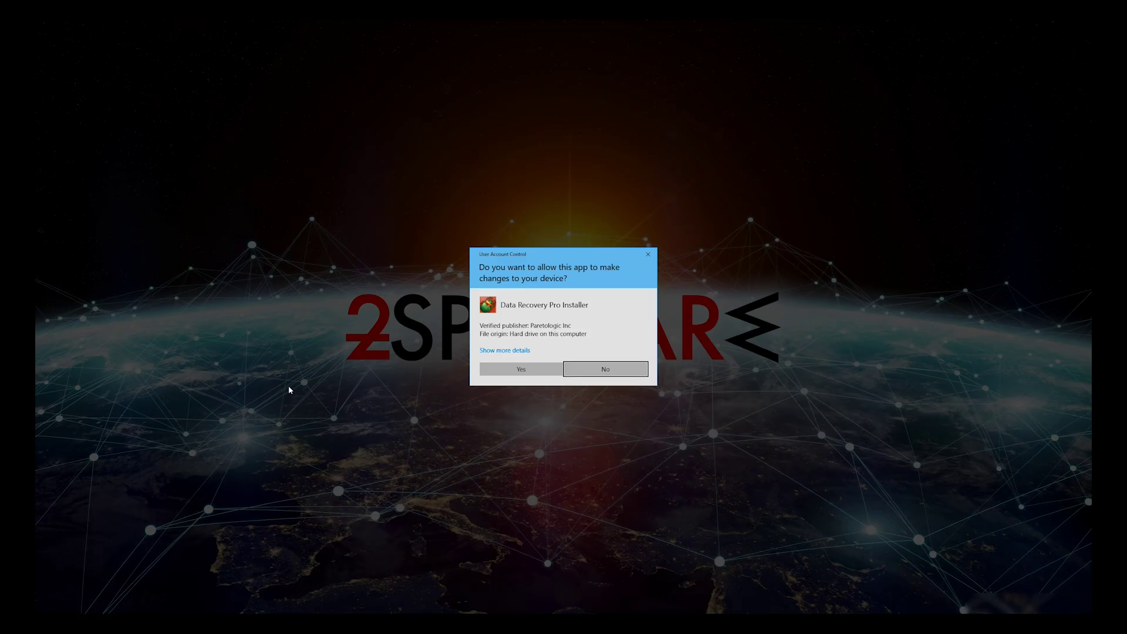
Allow the installer, accept the license, install Data Recovery Pro, and finish with it launching.
{"action": "left_click", "coordinate": [523, 370]}
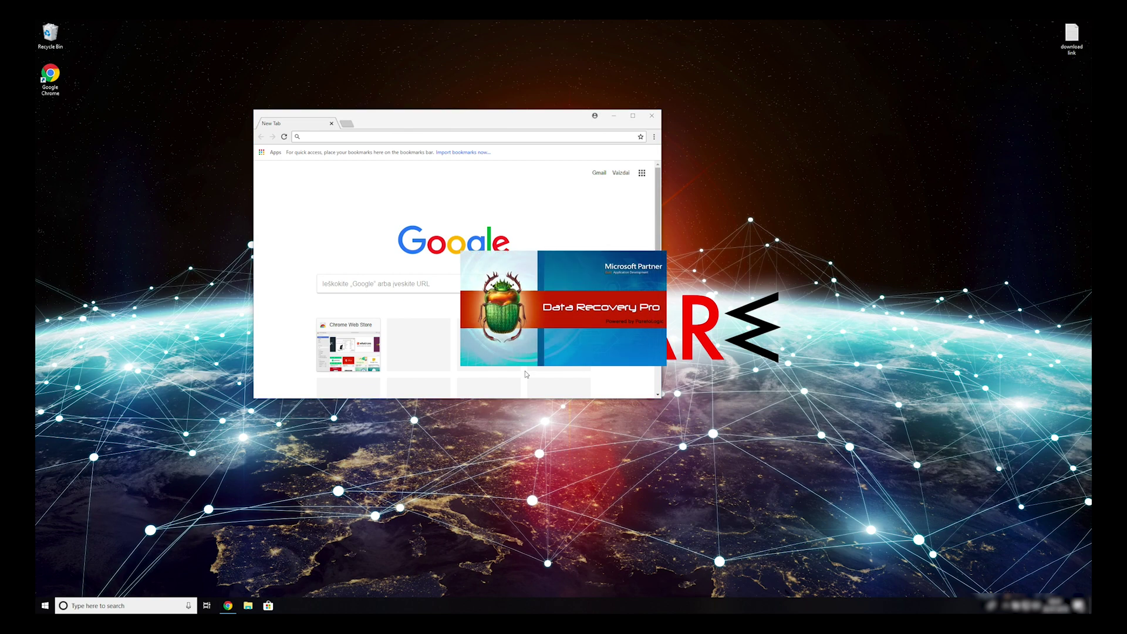
{"action": "left_click", "coordinate": [623, 404]}
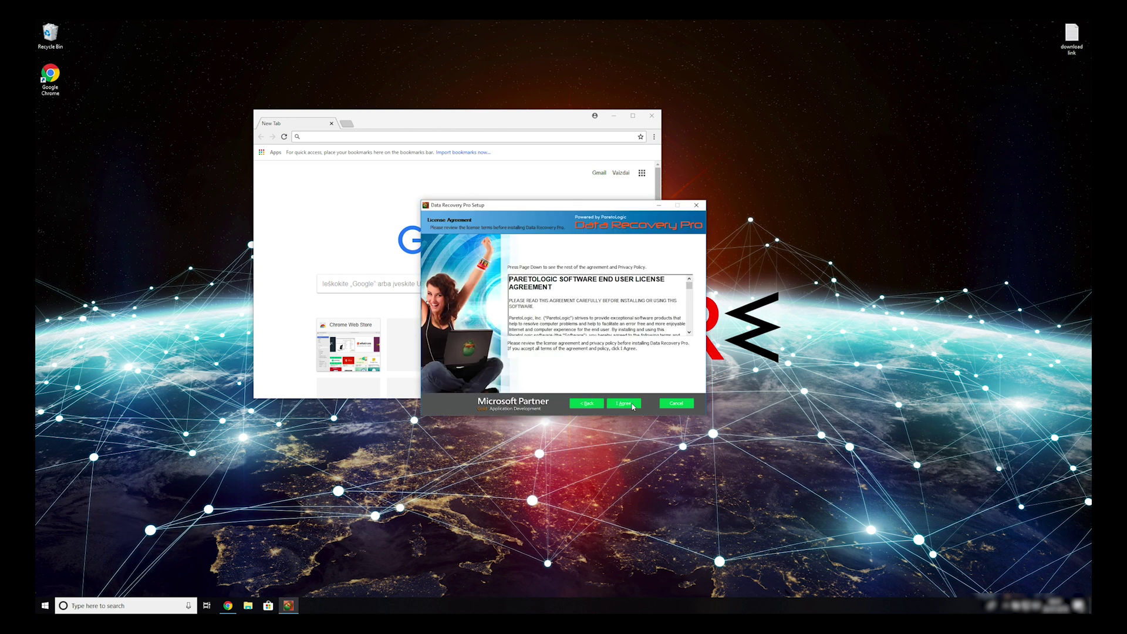
{"action": "left_click_drag", "start_coordinate": [689, 280], "coordinate": [688, 331]}
{"action": "left_click", "coordinate": [632, 405]}
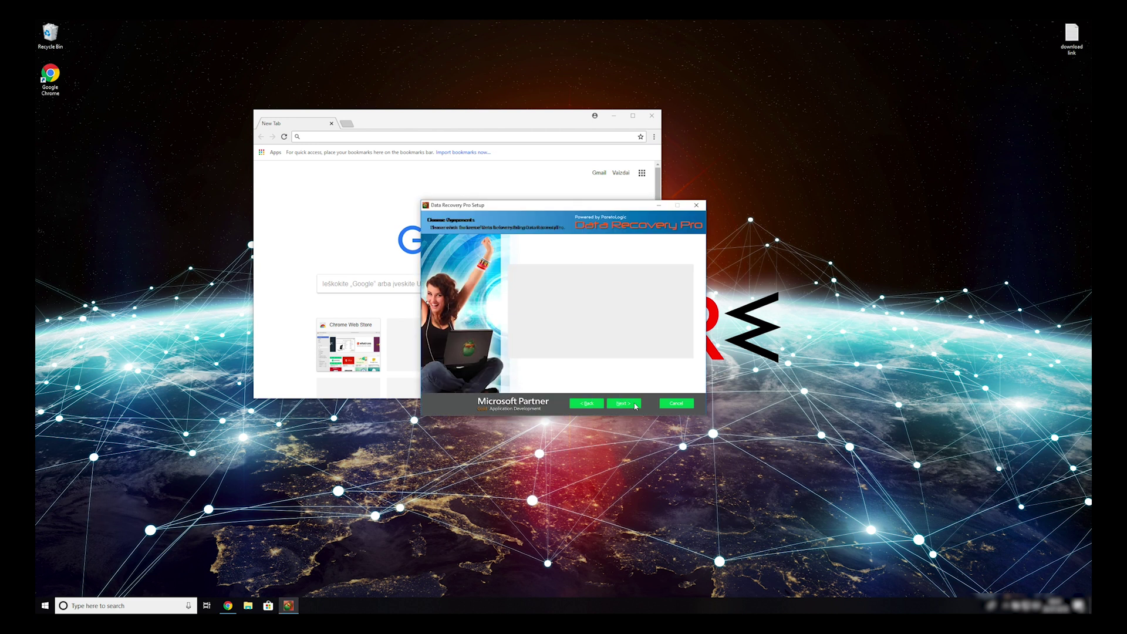
{"action": "left_click", "coordinate": [635, 405]}
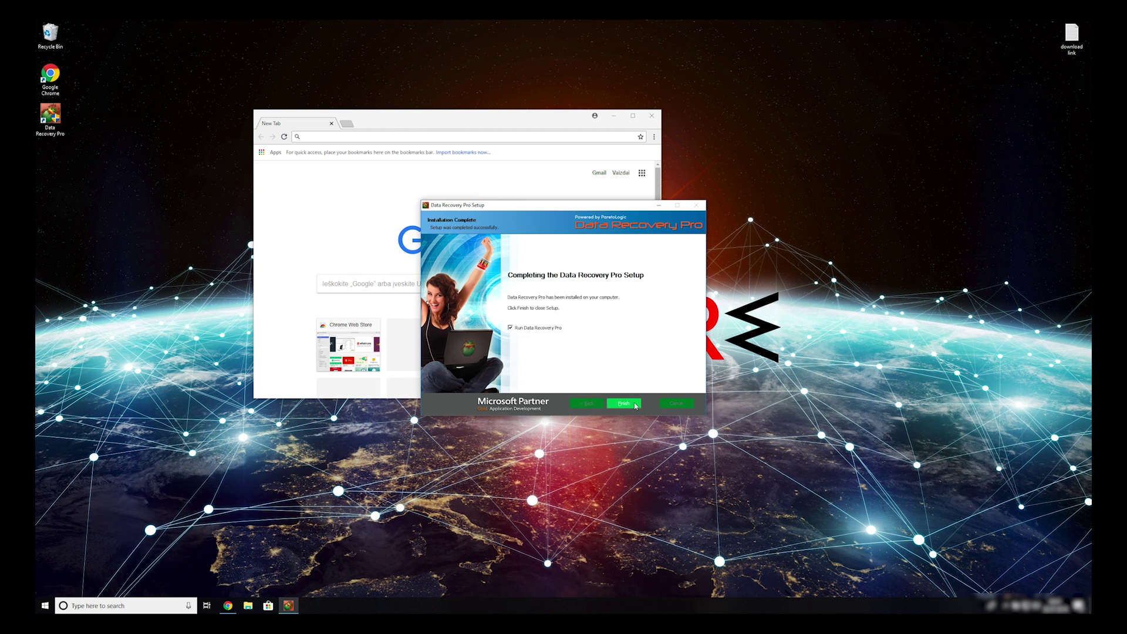
{"action": "left_click", "coordinate": [624, 403]}
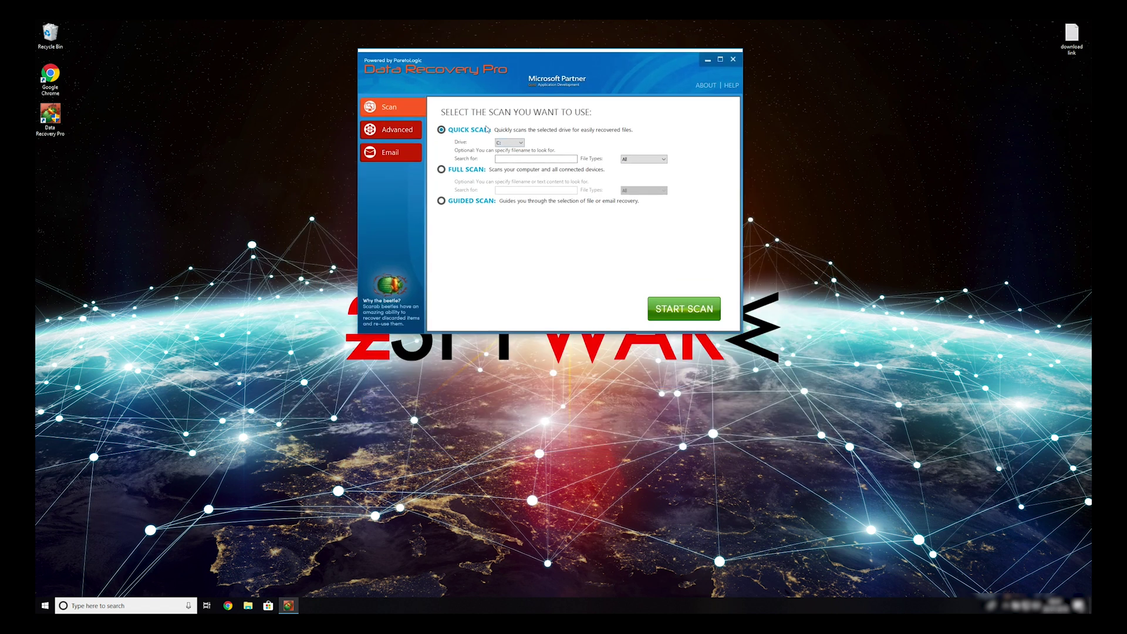
Review the File Types dropdown and start a Quick Scan of Local Disk (C:).
{"action": "left_click", "coordinate": [626, 164]}
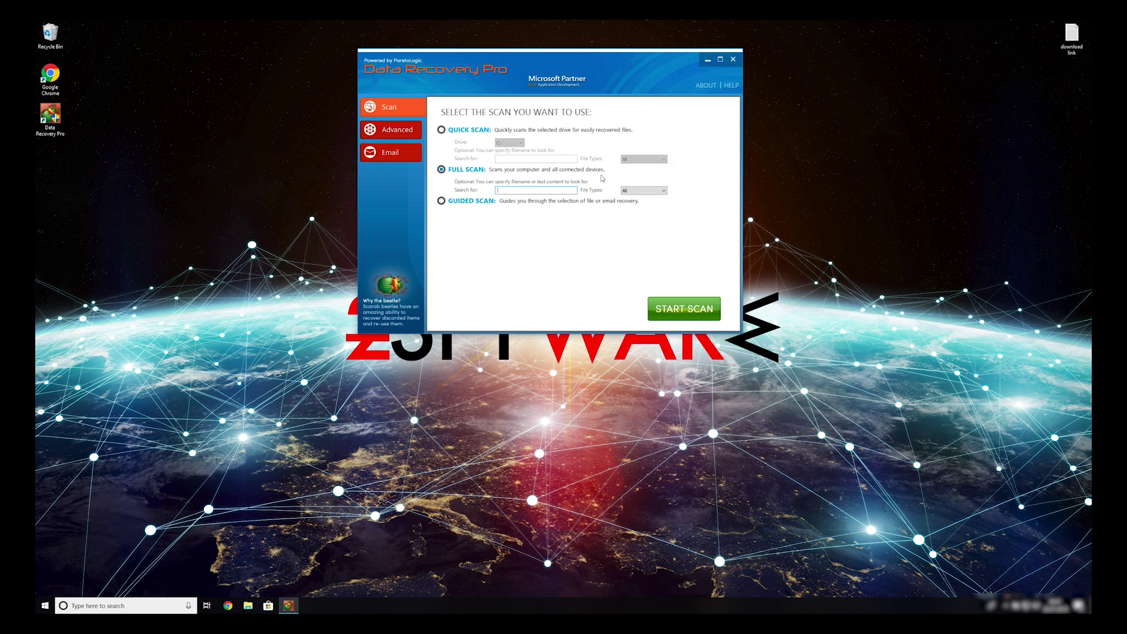
{"action": "left_click", "coordinate": [688, 310]}
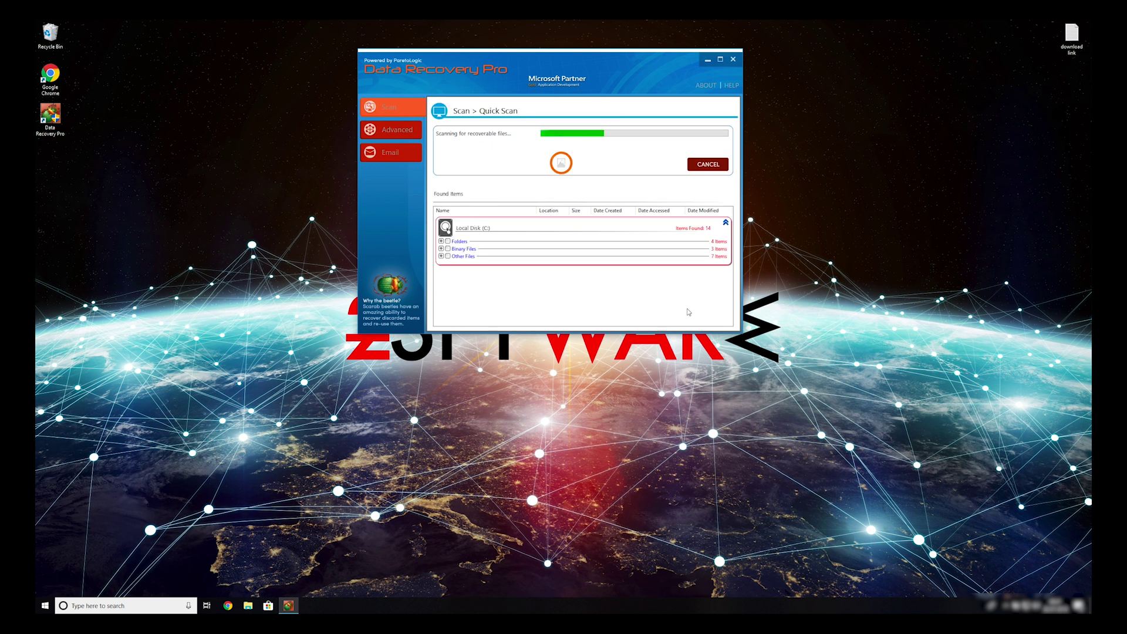